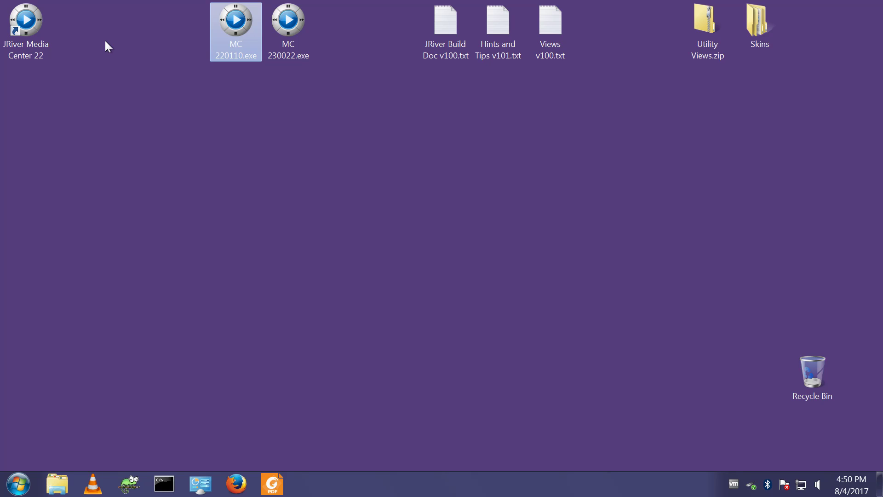
Step: Launch JRiver Media Center 22 and continue with the trial version
double_click(27, 26)
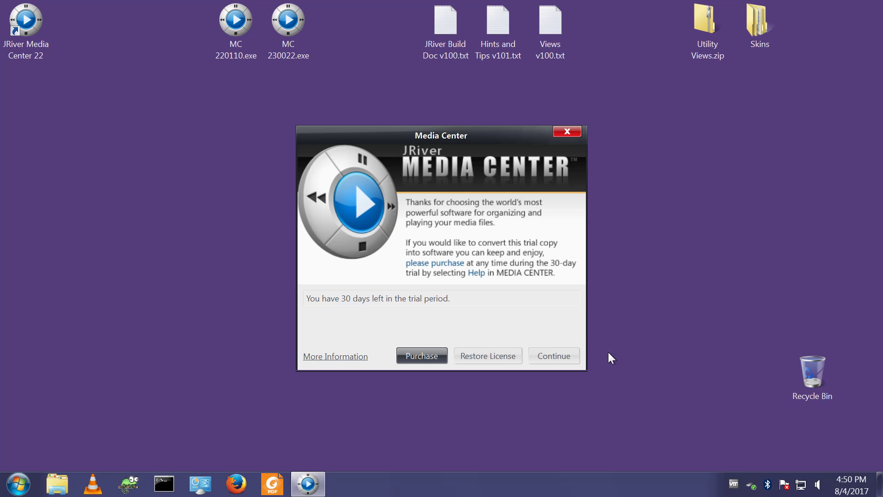
click(563, 356)
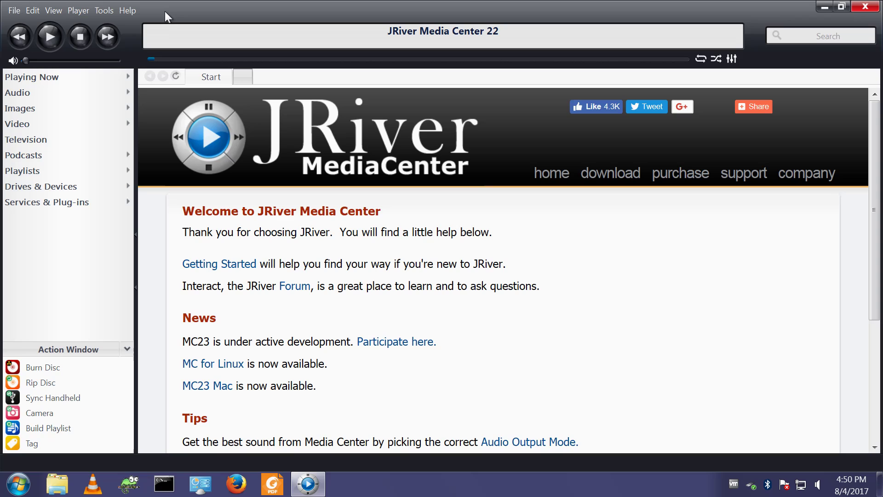
Step: Customize the Top toolbar by adding a separator after the Help entry
right_click(127, 9)
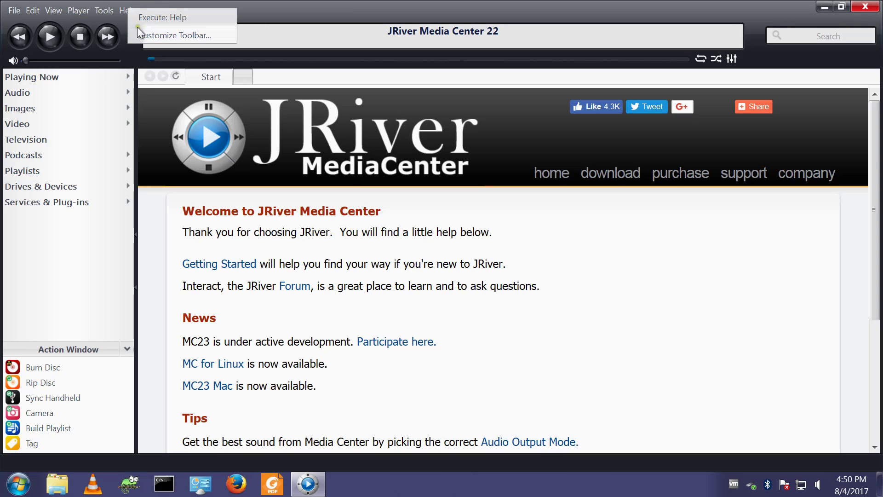
click(172, 35)
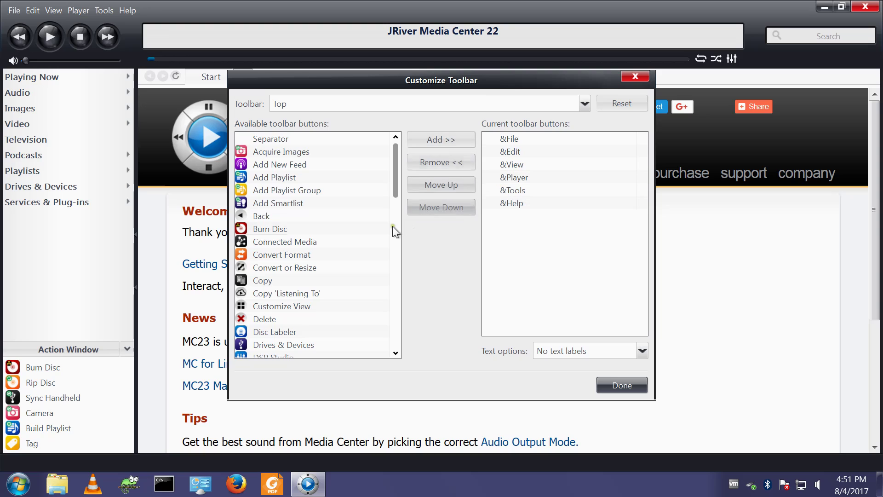
click(256, 135)
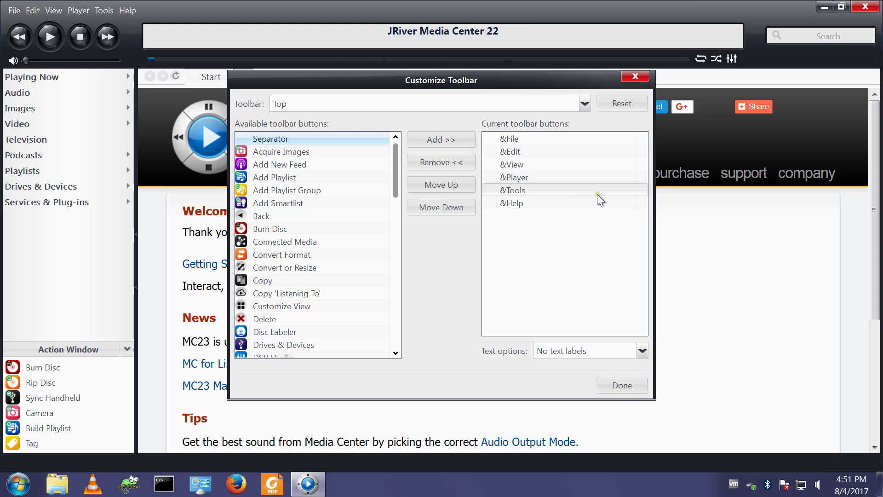
click(455, 140)
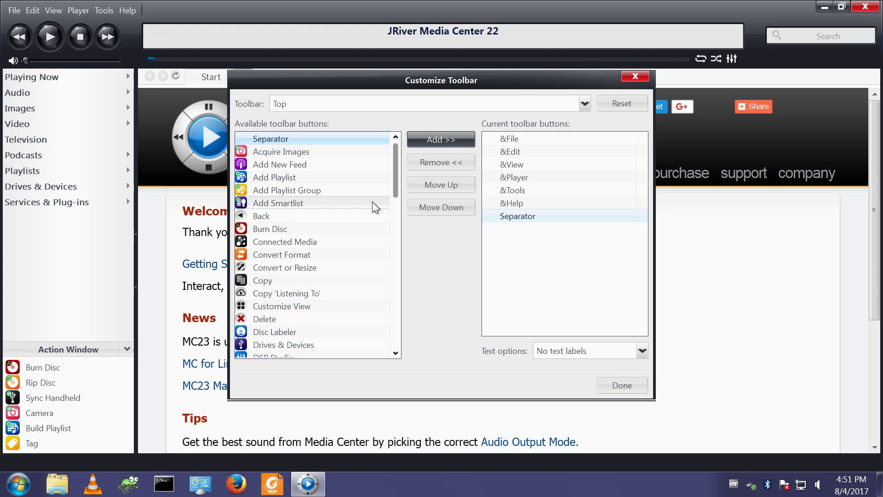
Step: Add the Import button to the Top toolbar after the separator
drag(395, 177, 393, 236)
click(273, 190)
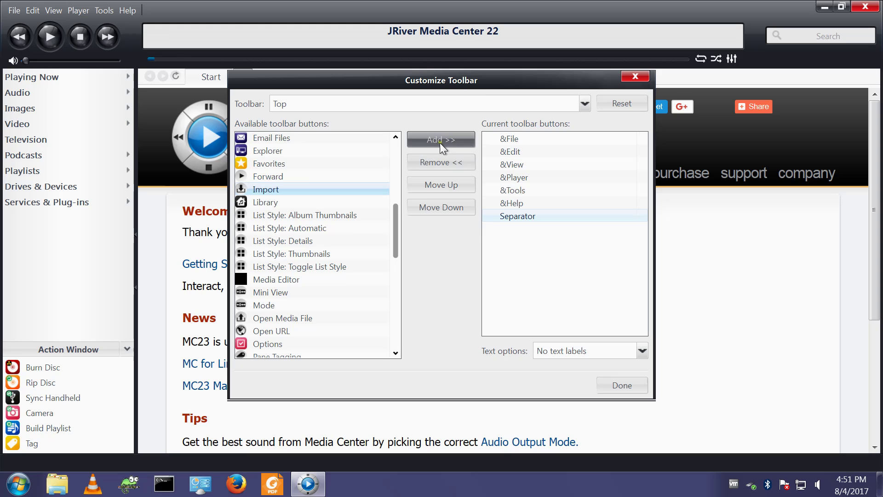
click(441, 140)
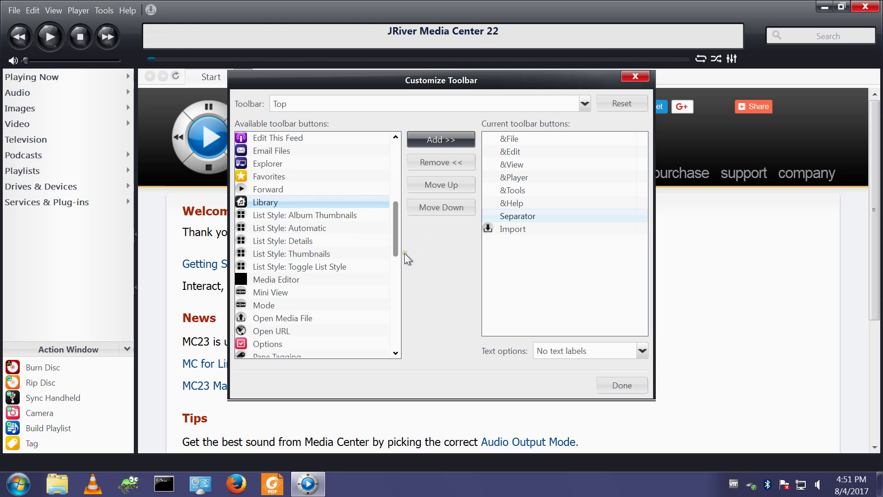
Step: Add a second separator to the Top toolbar and reorder the entries so that Import sits between the two separators
drag(398, 239, 297, 141)
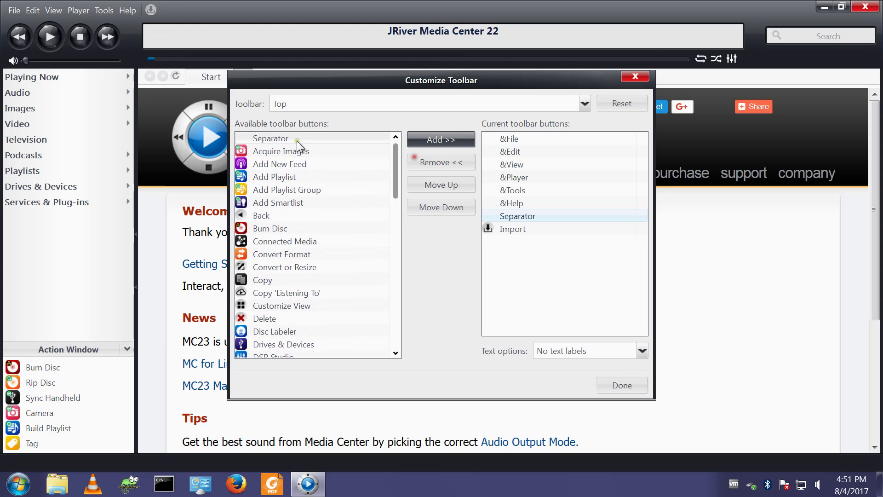
click(297, 141)
click(448, 142)
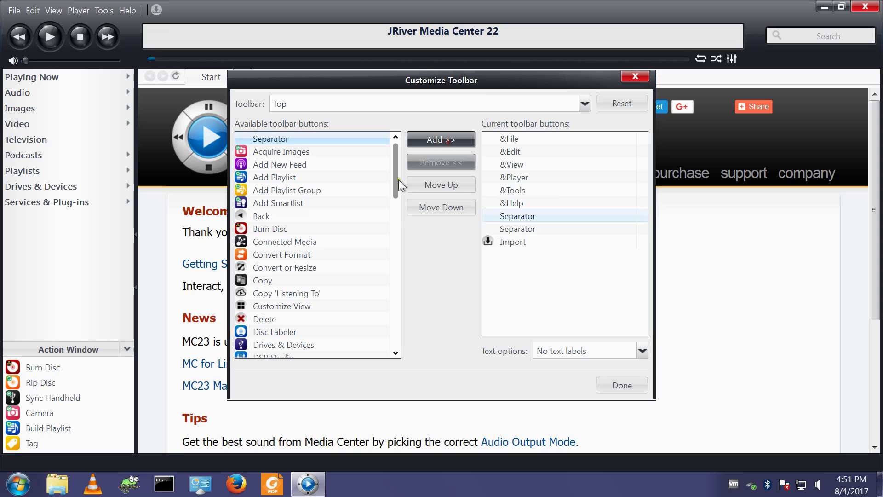
click(498, 240)
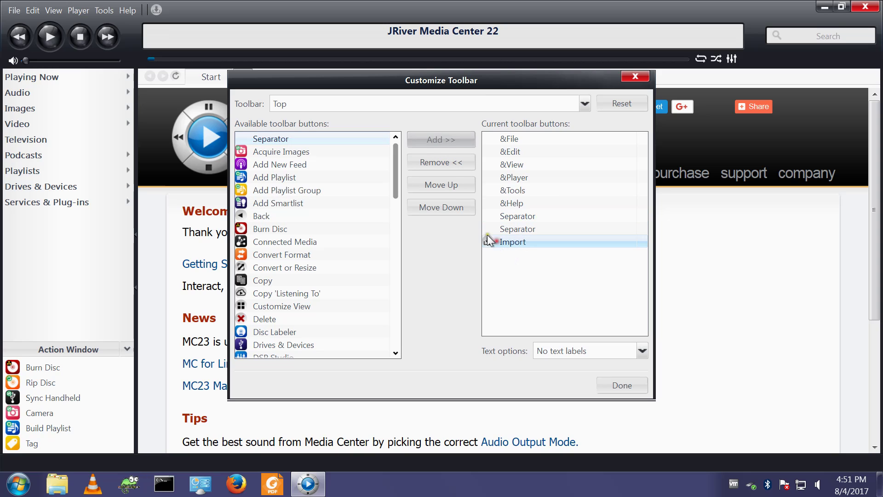
click(446, 182)
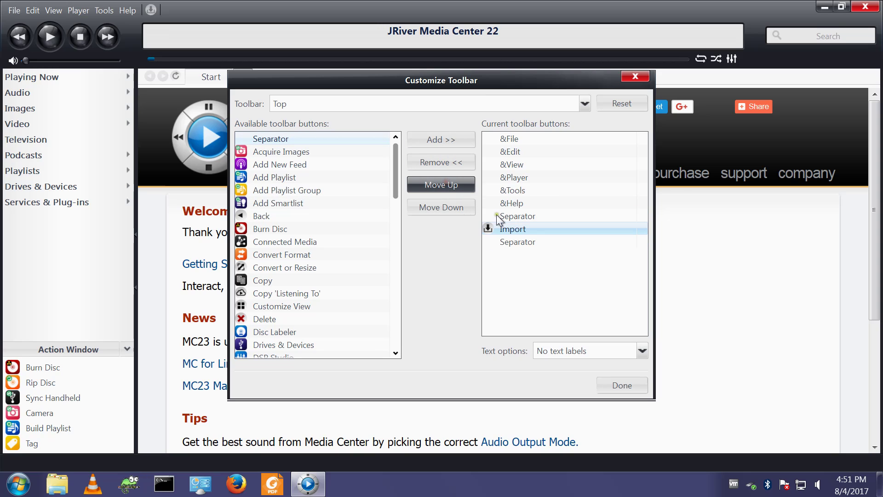
Step: Add the Run Auto-Import Now button directly after the separator that follows Import
click(519, 244)
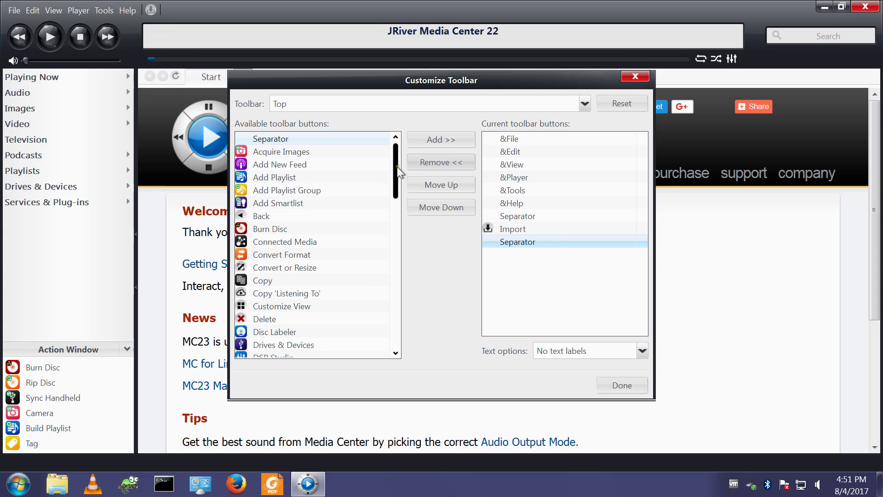
drag(395, 171, 388, 298)
click(313, 296)
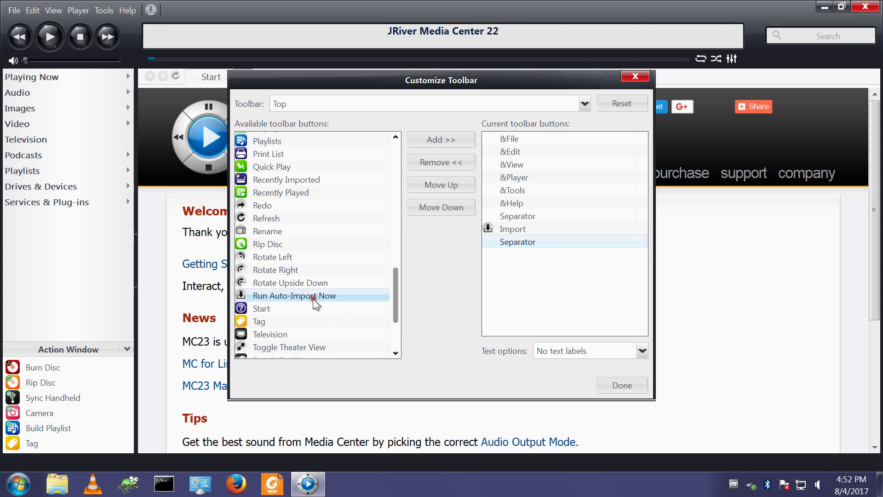
click(450, 144)
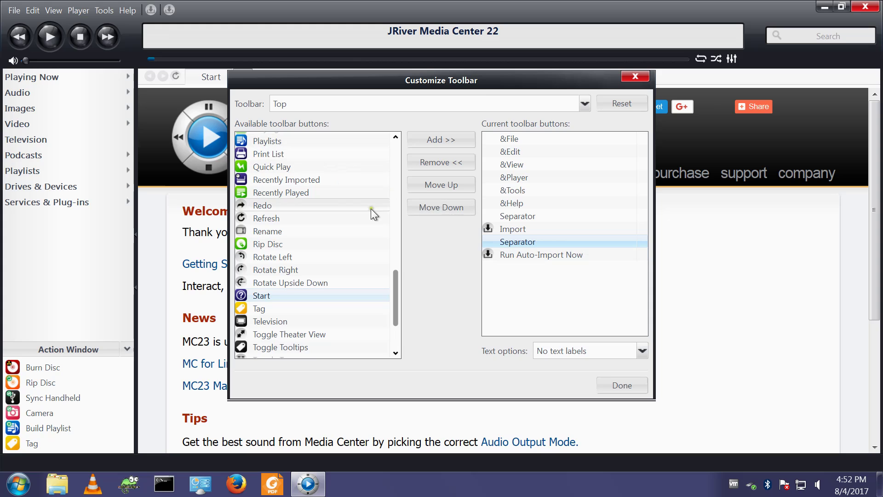
Step: Add another separator and place it directly after Run Auto-Import Now in the current toolbar buttons
drag(392, 290, 406, 145)
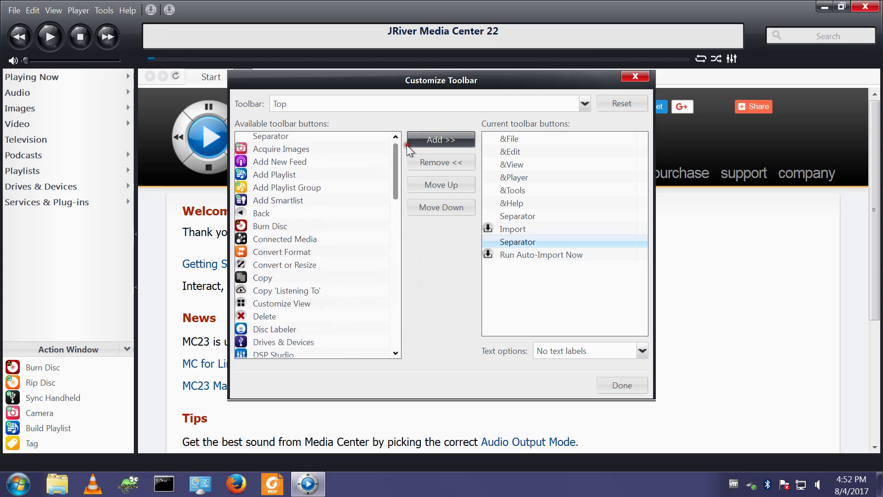
click(286, 139)
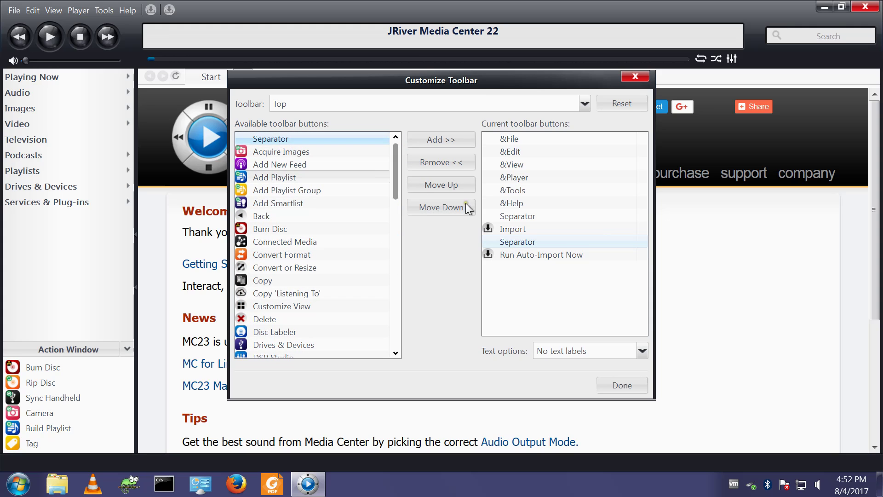
click(441, 139)
click(521, 254)
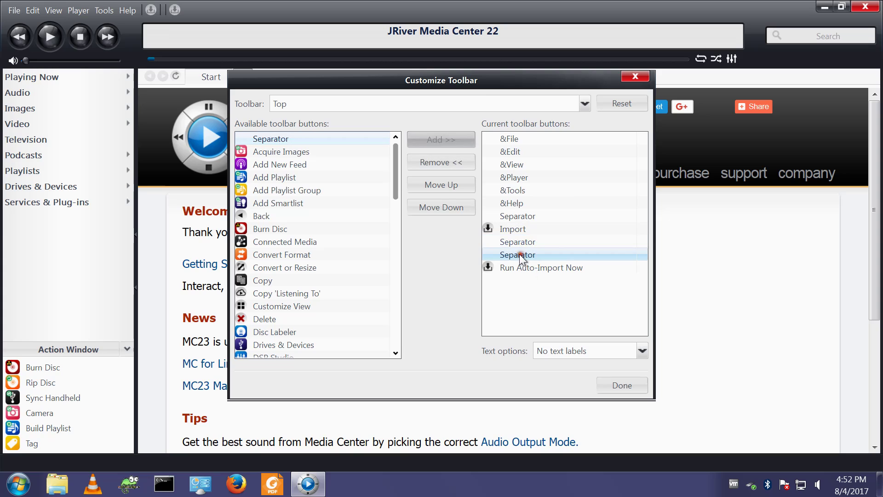
click(451, 208)
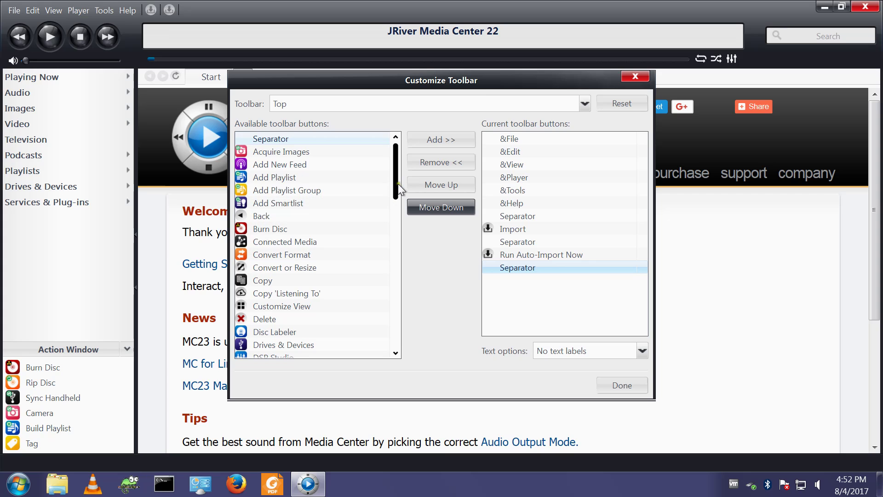
Step: Add the Tag button after the last separator in the Top toolbar, followed by another separator
drag(398, 184, 372, 239)
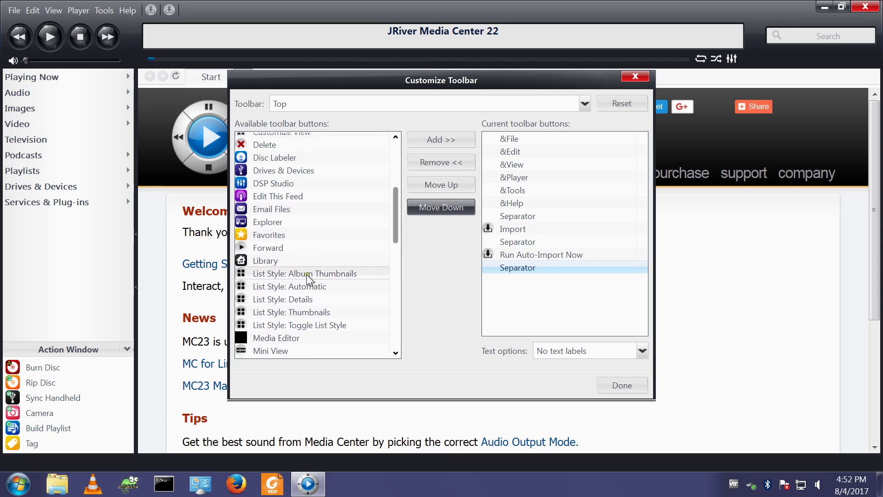
scroll(309, 280, down, 11)
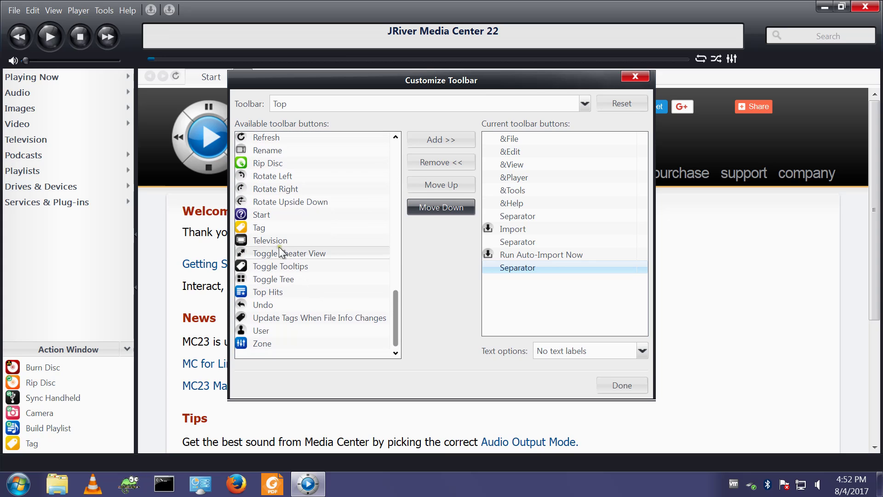
click(263, 228)
click(458, 140)
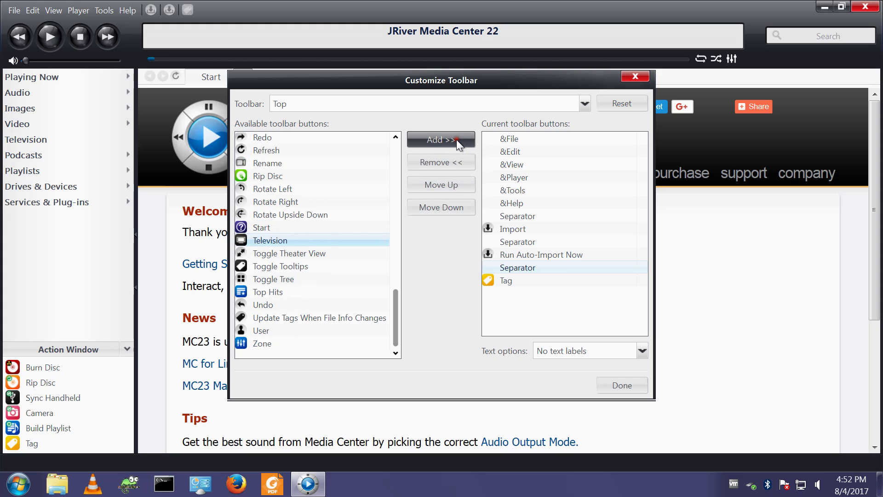
click(511, 282)
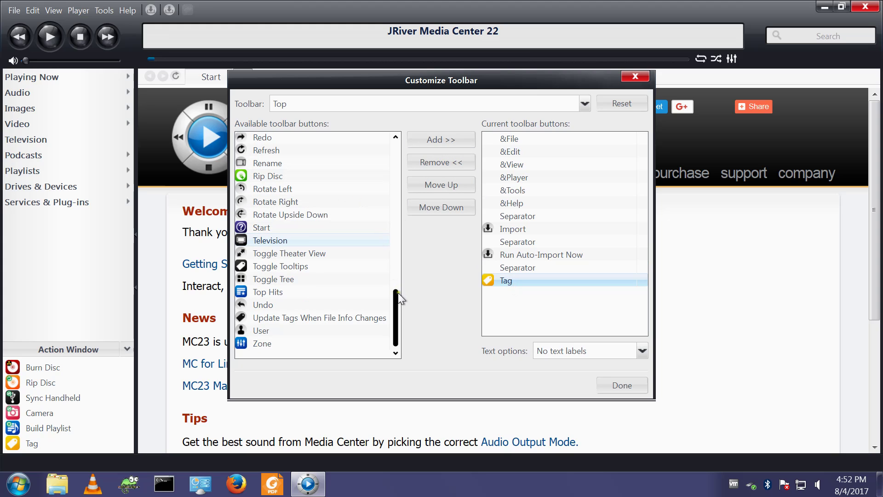
drag(398, 293, 321, 139)
click(284, 141)
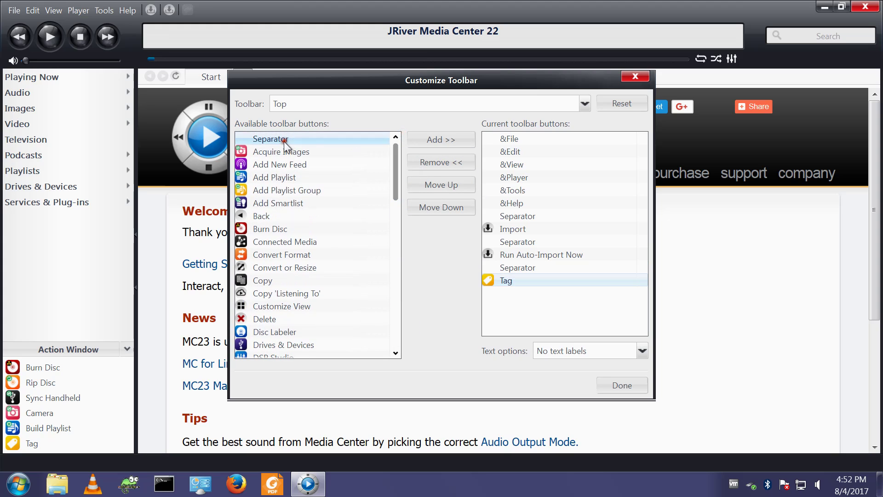
click(437, 143)
Step: Add the Refresh button after the separator that follows Tag, and place another separator behind it
click(518, 293)
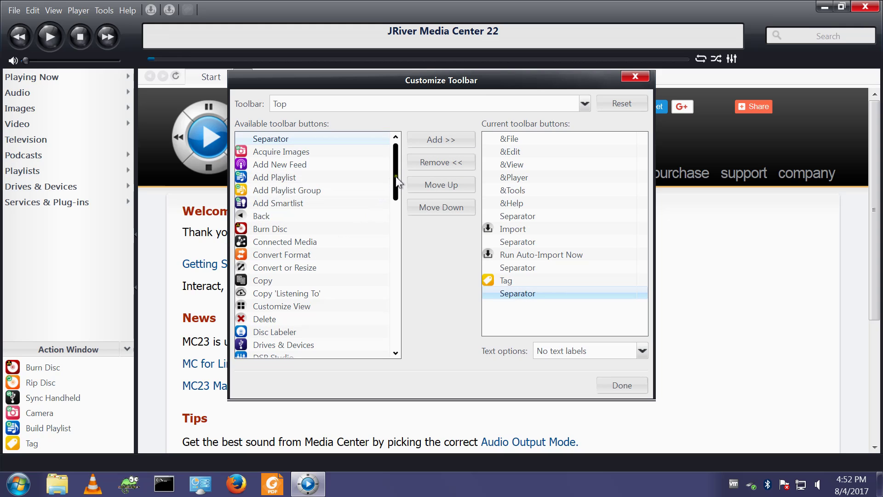
drag(396, 176, 393, 326)
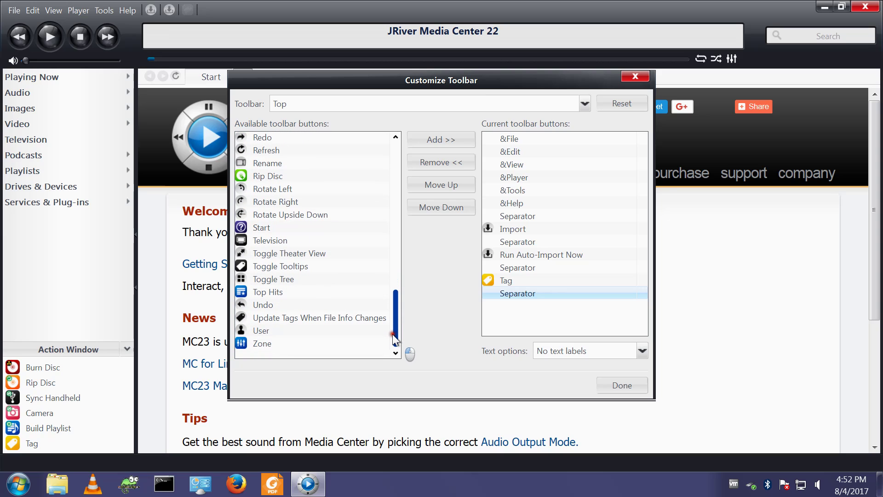
click(268, 151)
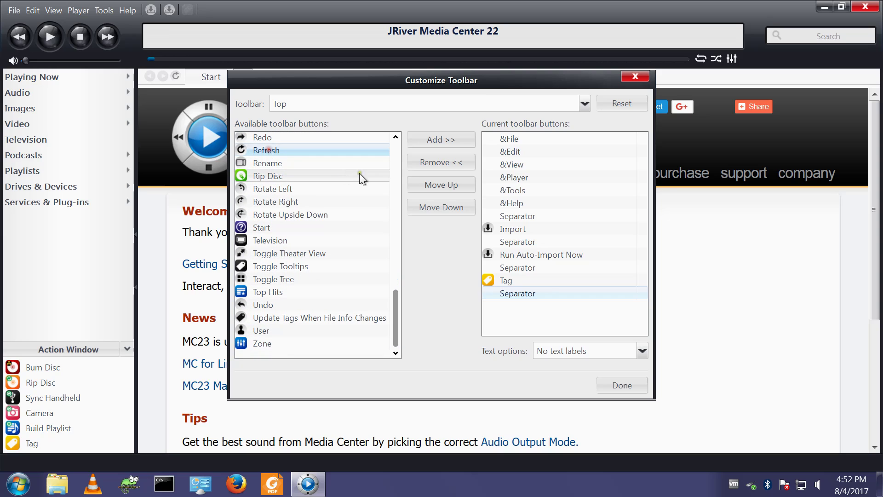
click(432, 141)
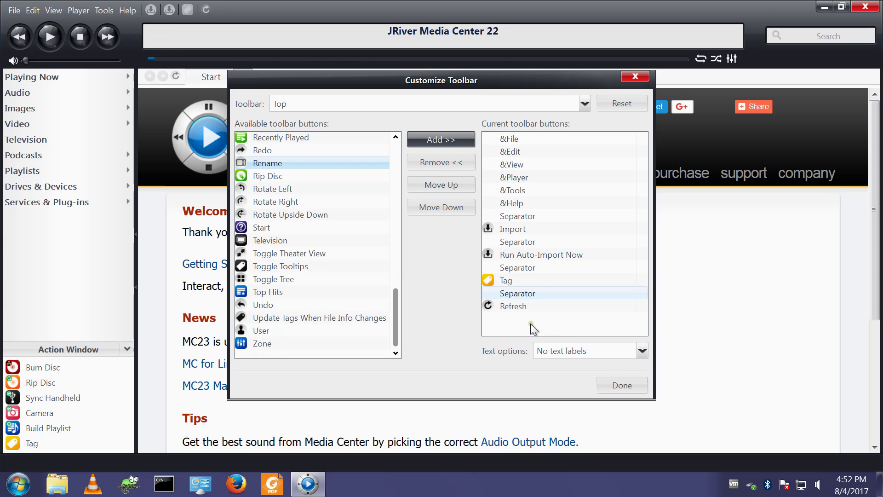
click(510, 308)
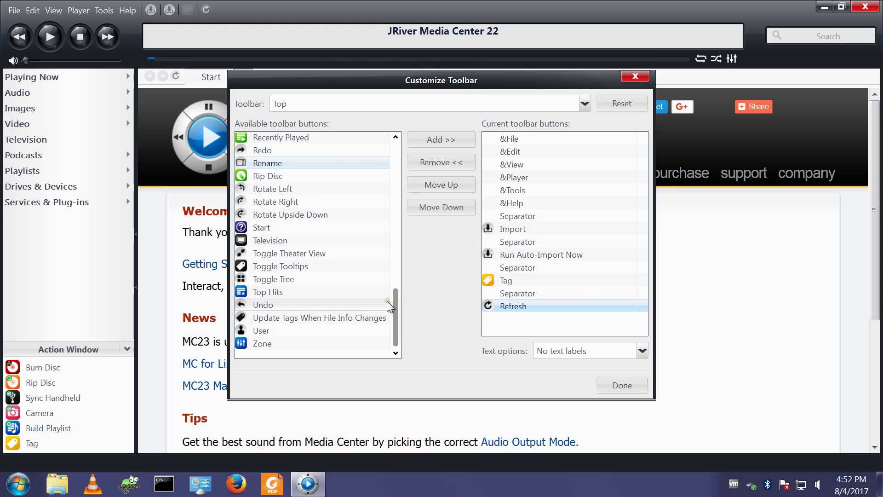
drag(394, 308, 311, 134)
click(291, 139)
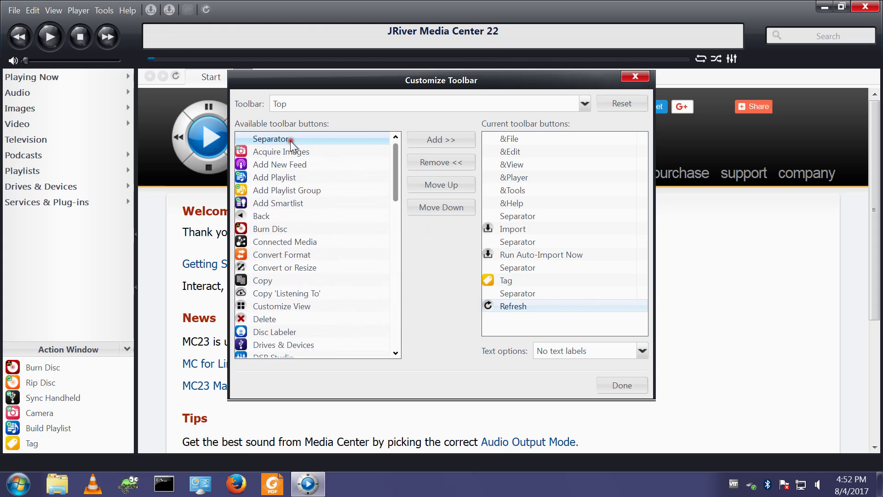
click(435, 139)
Step: Add the Recently Imported button after the final separator and finish customizing the toolbar
click(522, 320)
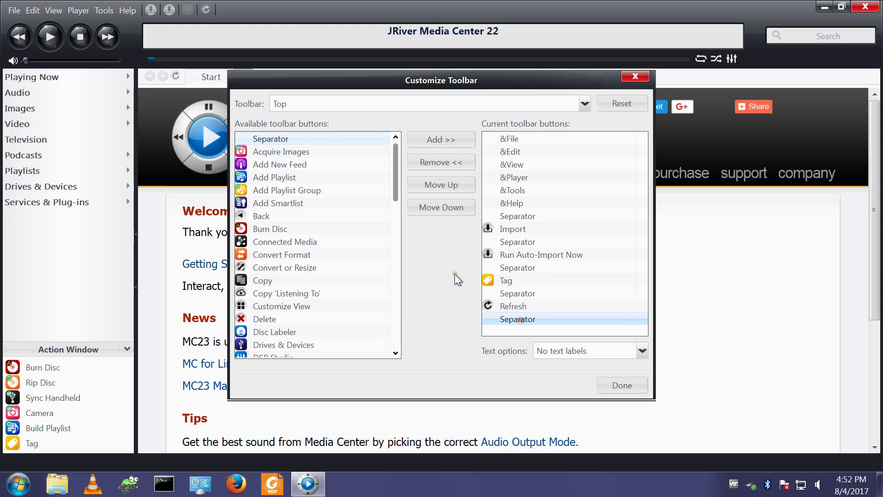
drag(396, 193, 414, 351)
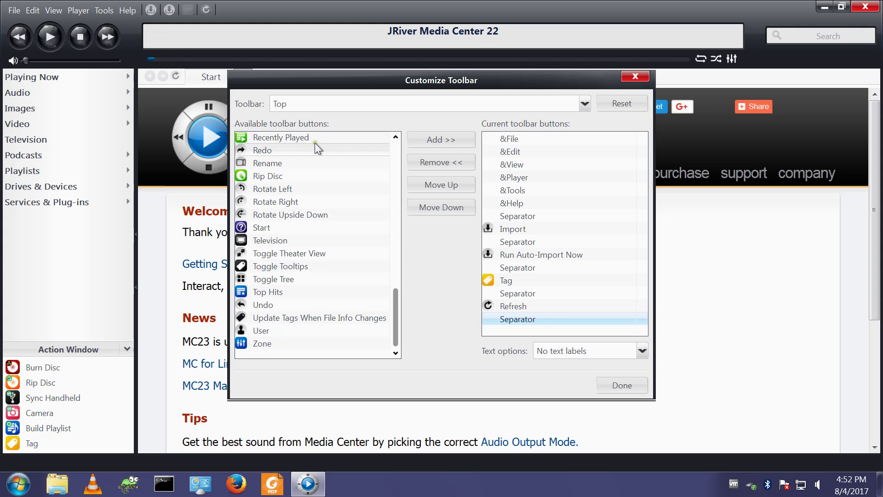
click(395, 137)
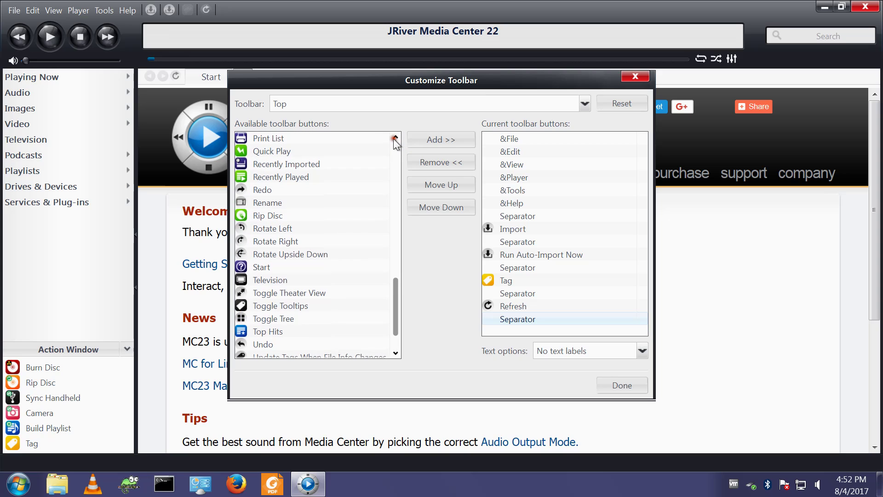
click(285, 165)
click(446, 147)
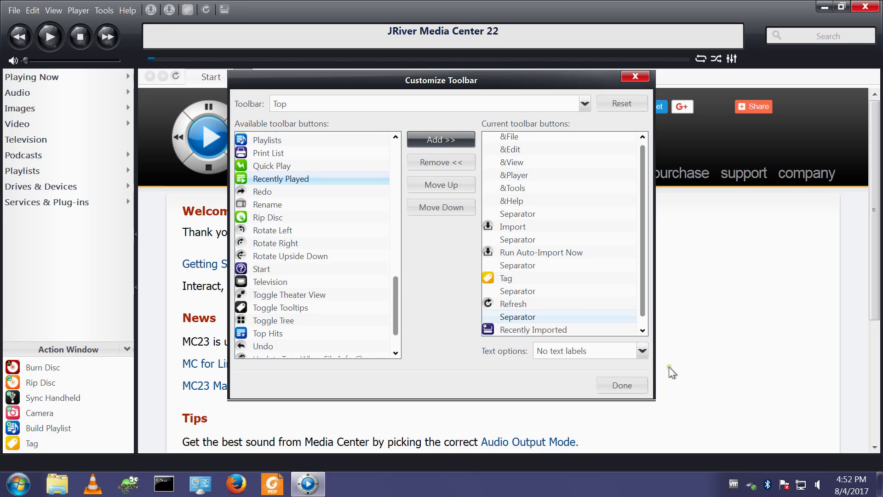
click(625, 385)
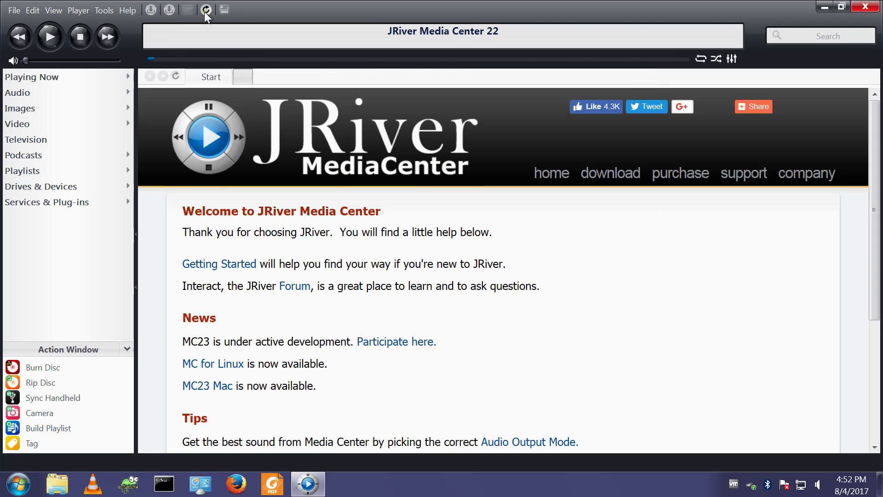
Step: Set the Top toolbar's text option to Show text labels and finish customizing the toolbar
right_click(170, 10)
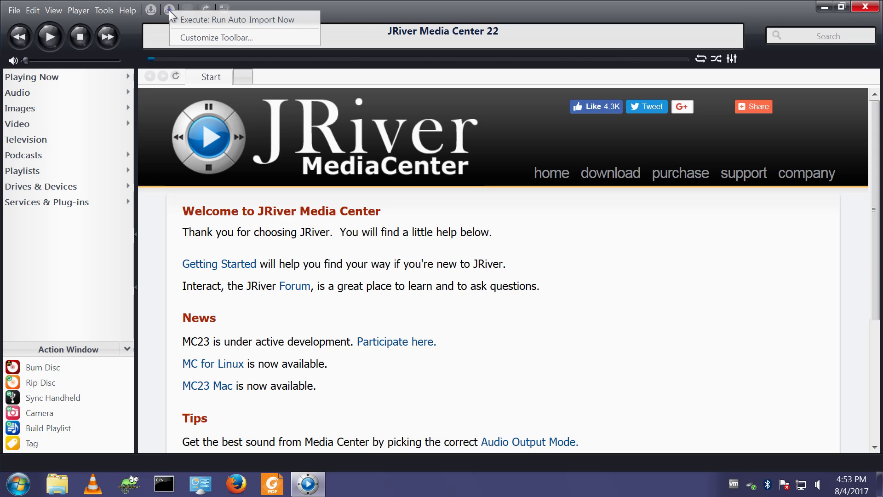
click(184, 37)
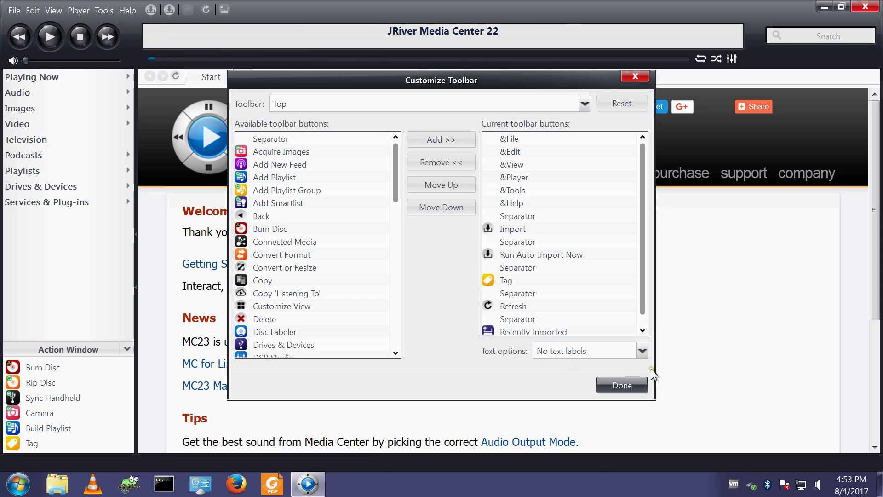
click(642, 353)
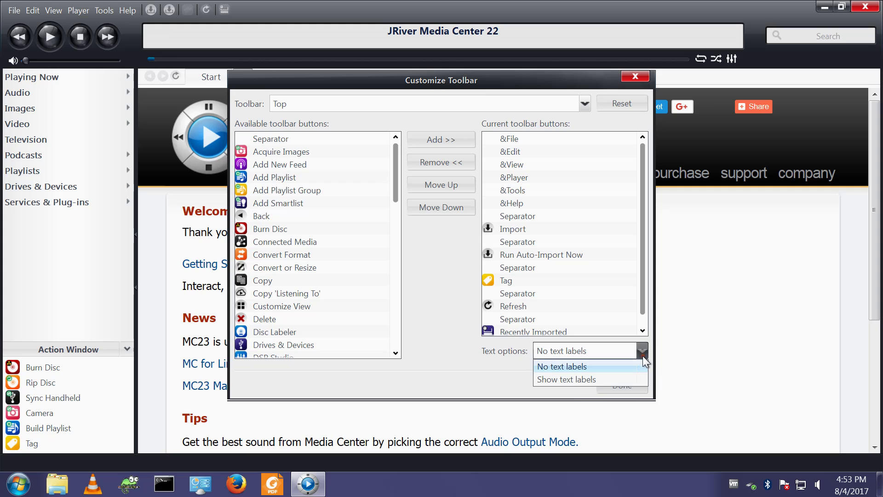
click(569, 380)
click(626, 392)
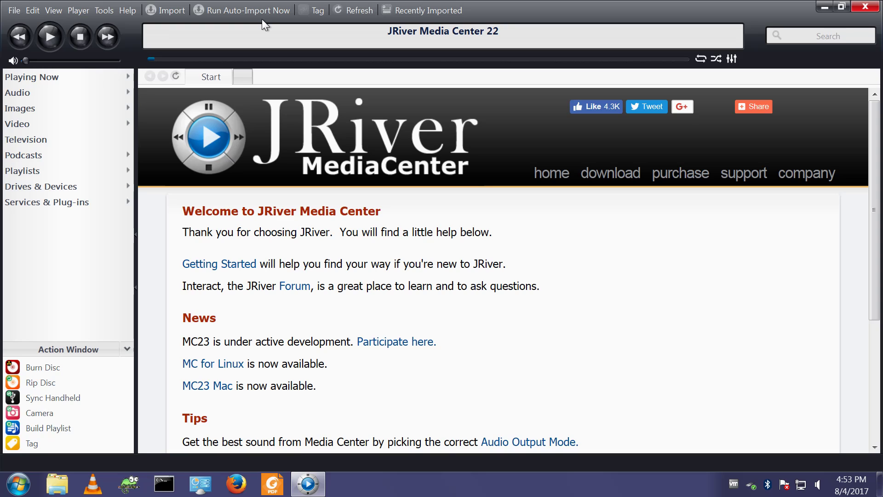
Step: In the Audio options, turn off "Do not play silence (leading and trailing)" and turn on Volume Protection
click(101, 12)
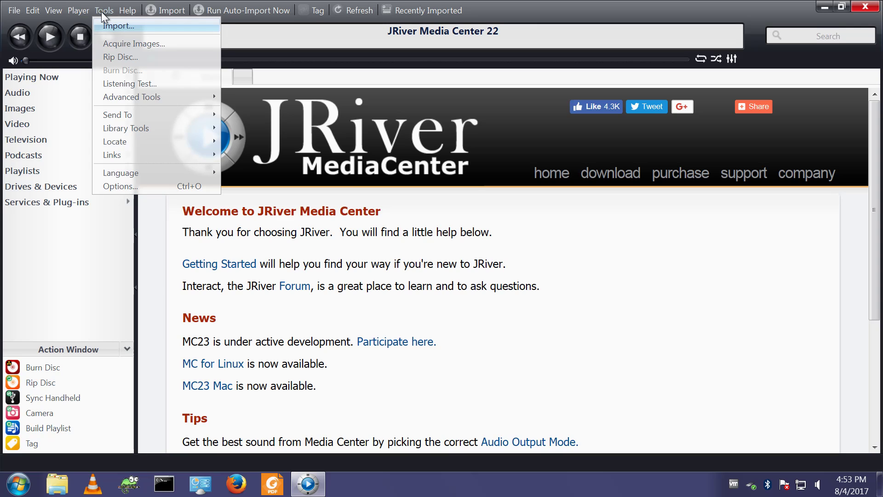
click(123, 185)
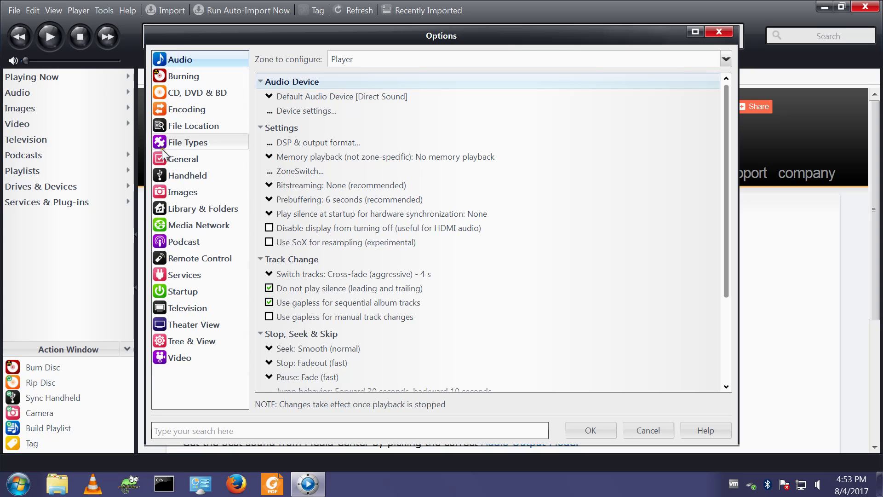
click(182, 75)
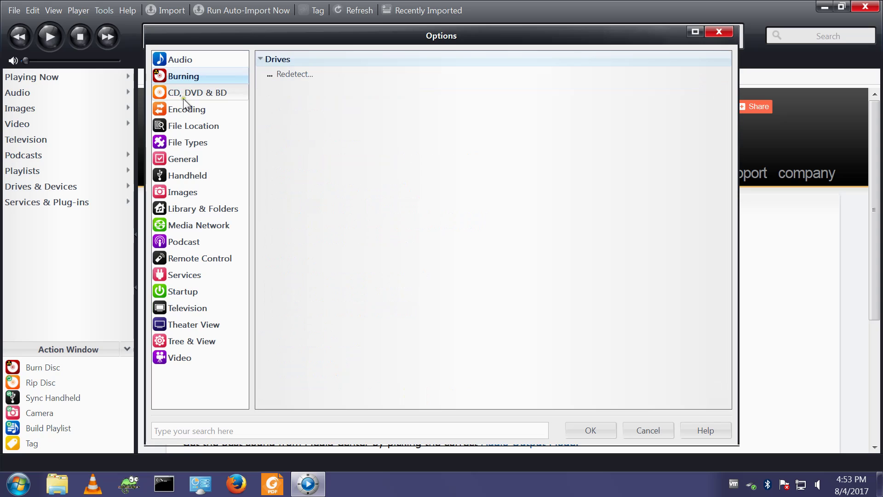
click(182, 111)
click(182, 145)
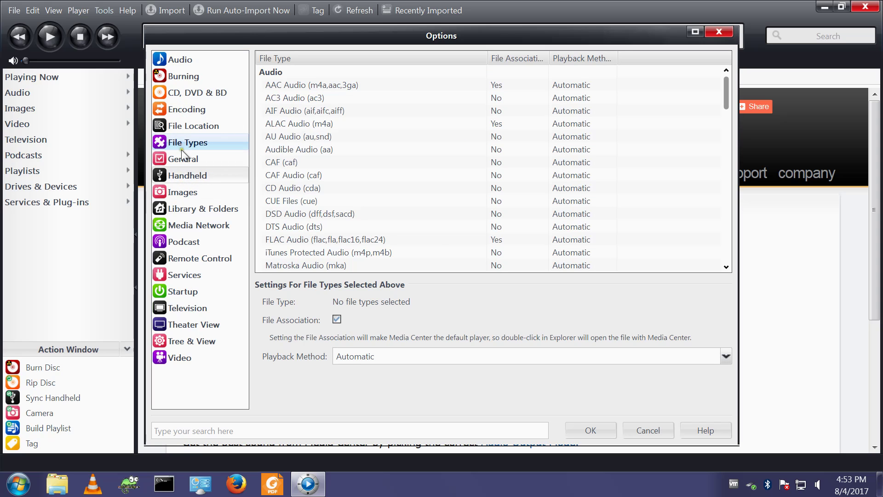
click(176, 55)
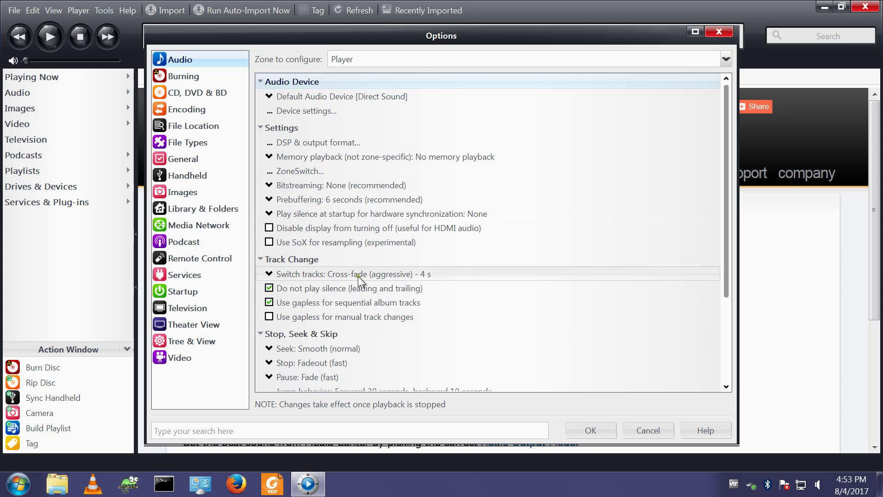
scroll(348, 222, down, 3)
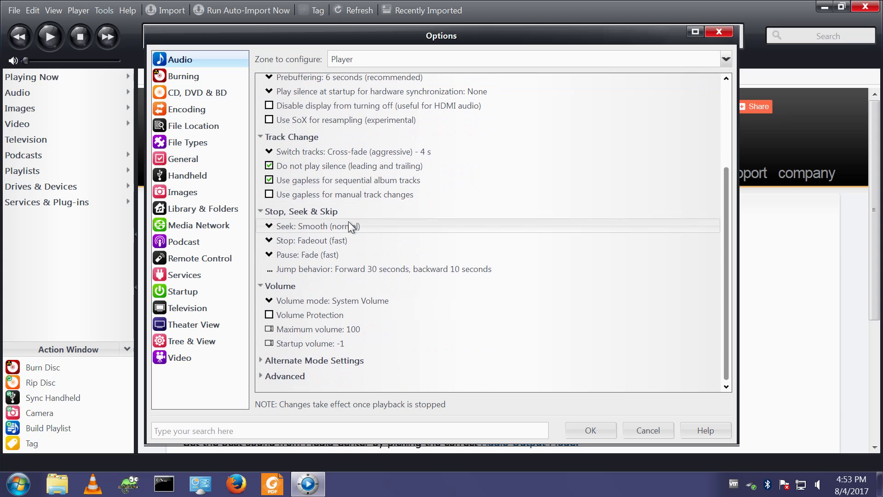
scroll(352, 227, up, 3)
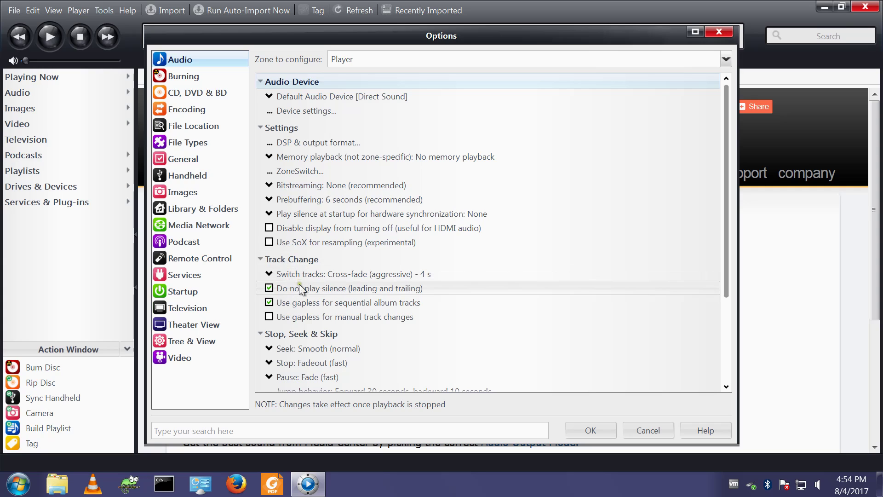
click(269, 290)
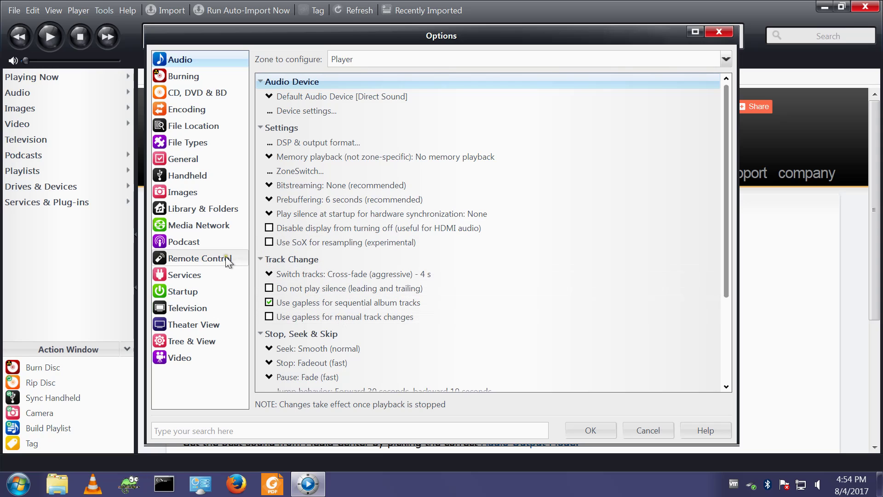
scroll(381, 329, down, 3)
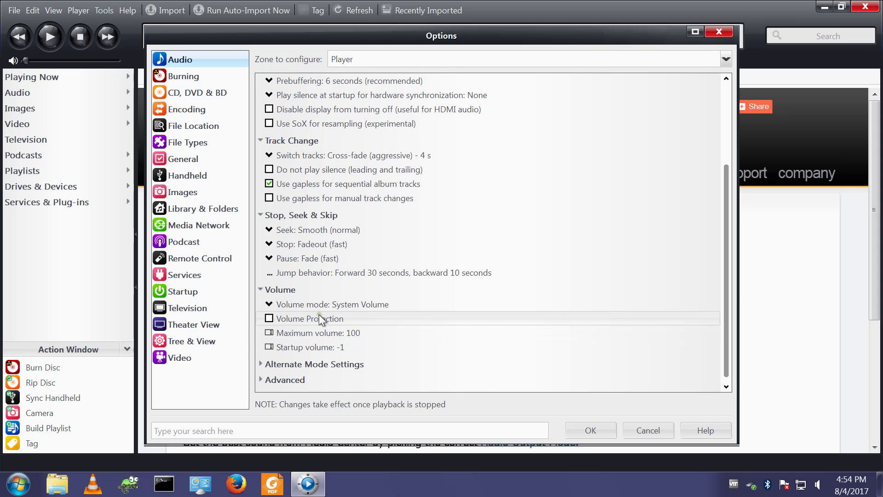
click(270, 318)
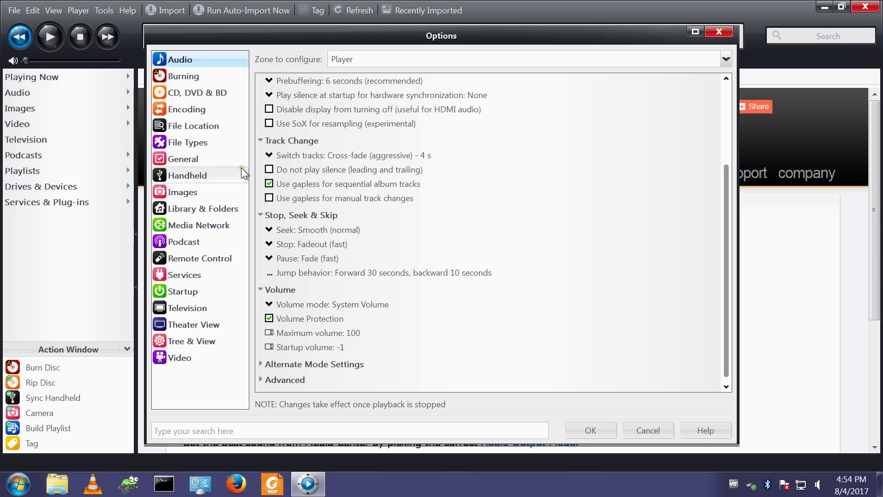
Step: In the Library & Folders options, turn off "Run import on empty libraries" and accept the auto-import configuration as it is
click(204, 210)
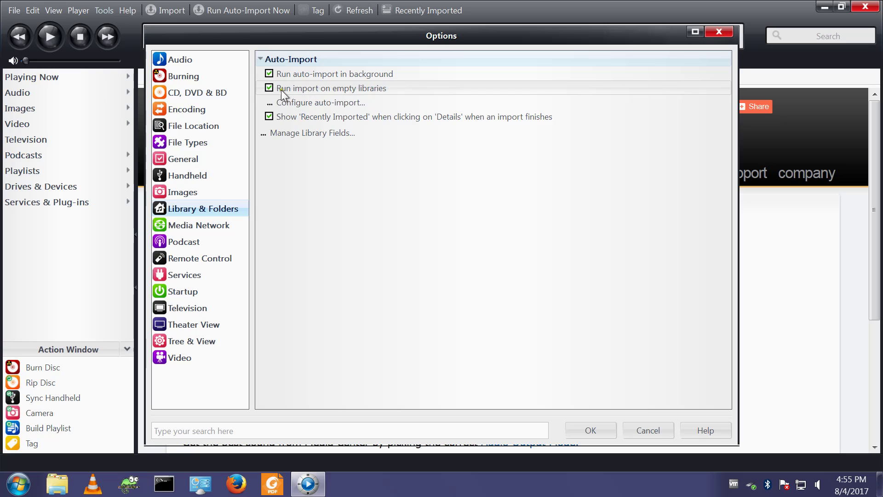
click(269, 88)
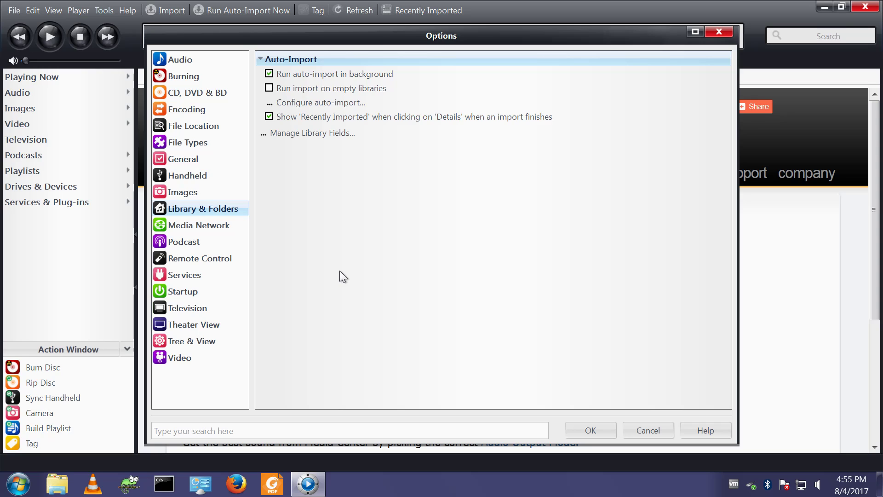
click(308, 102)
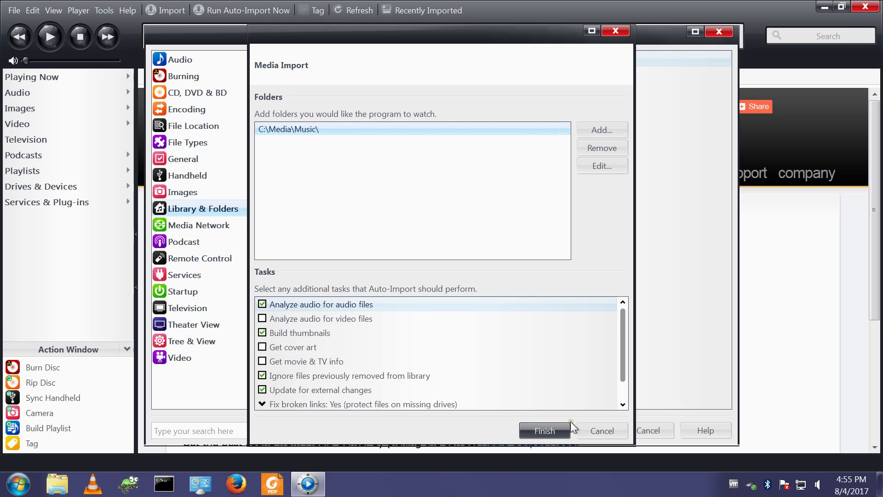
click(550, 431)
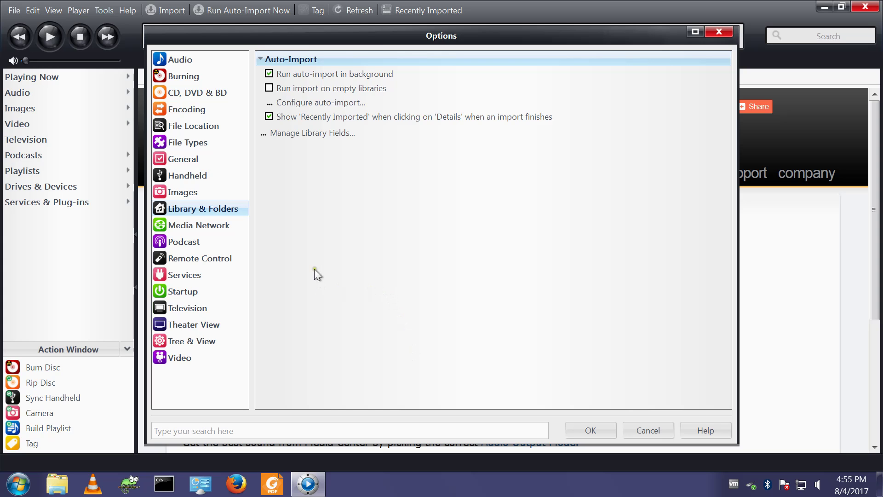
click(306, 133)
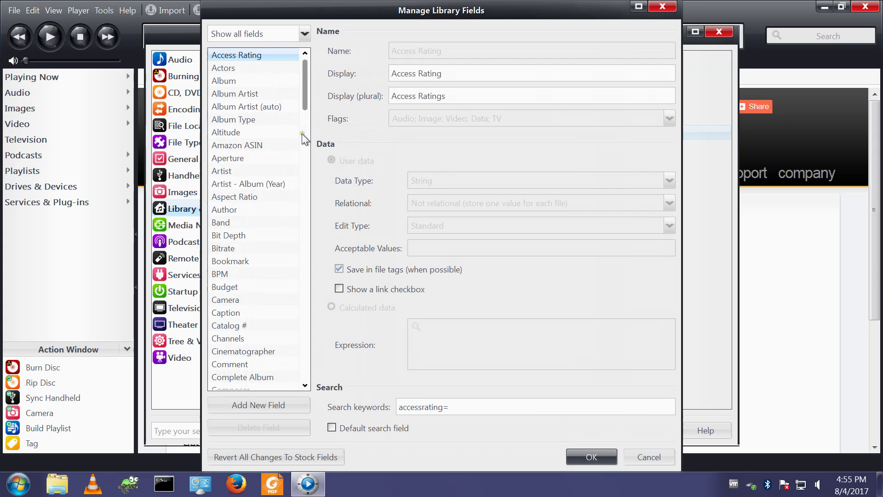
click(658, 458)
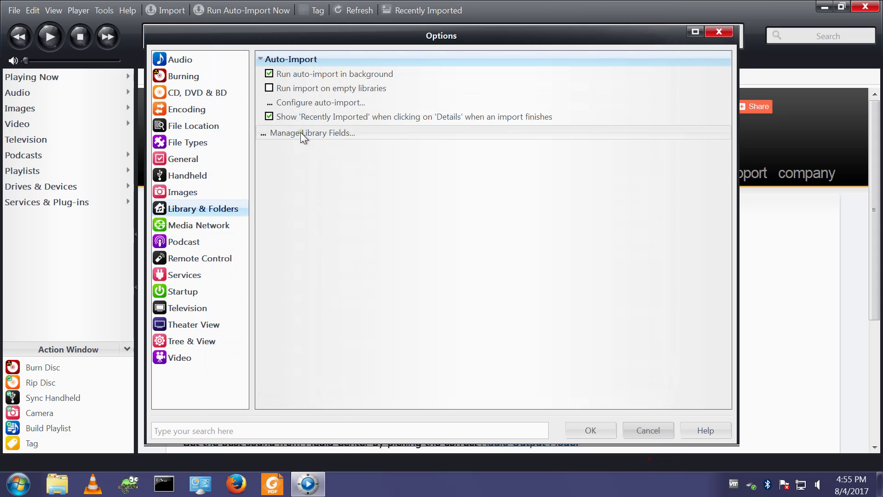
click(283, 105)
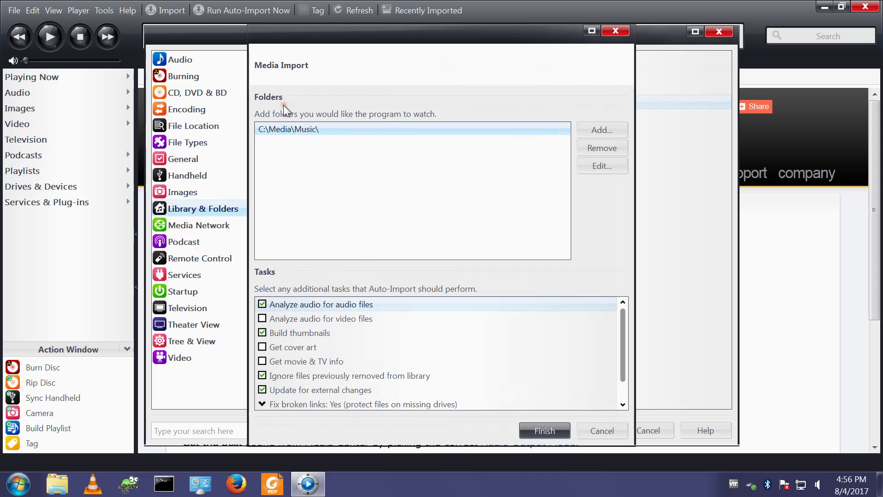
click(615, 428)
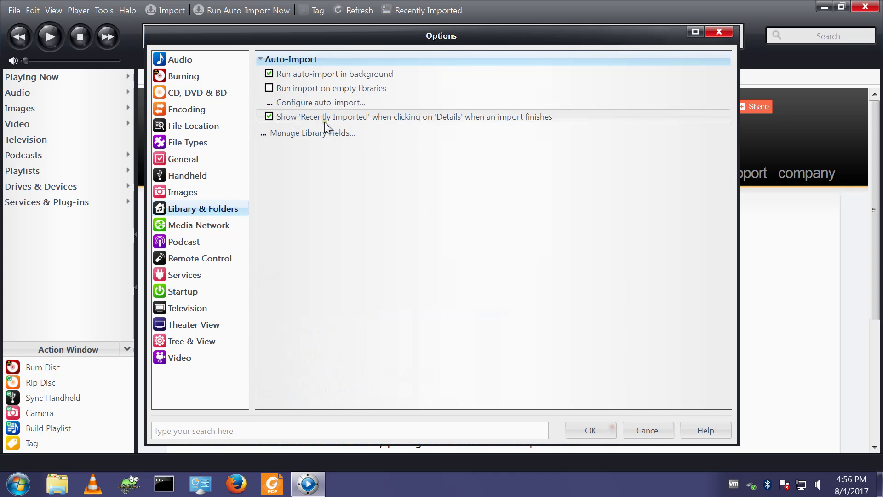
Step: Turn on "Show a link checkbox" for the Access Rating library field and save the library fields
click(294, 129)
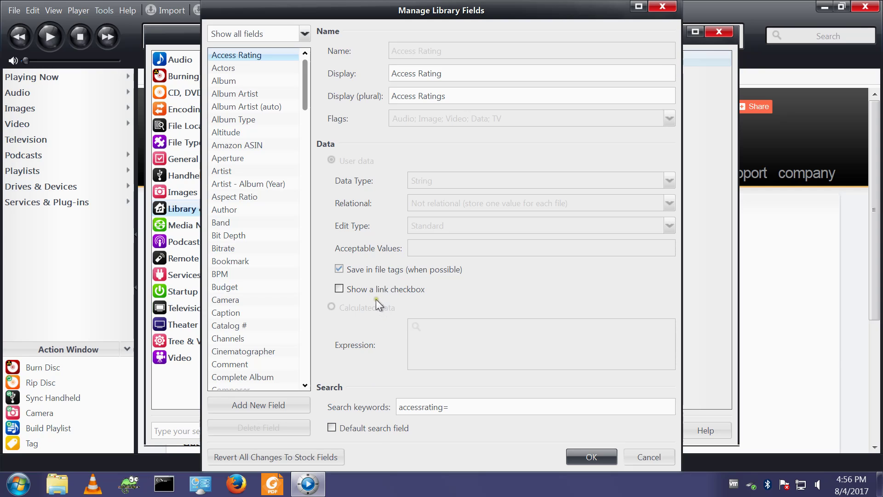
click(339, 288)
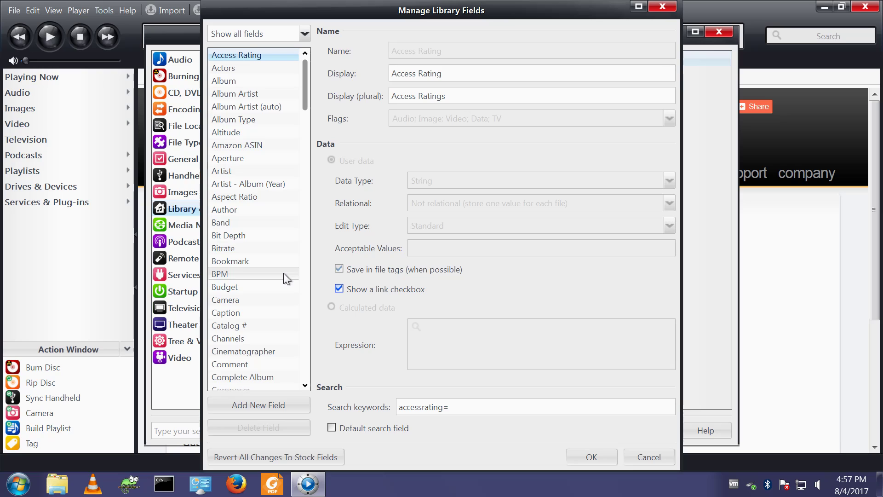
click(589, 460)
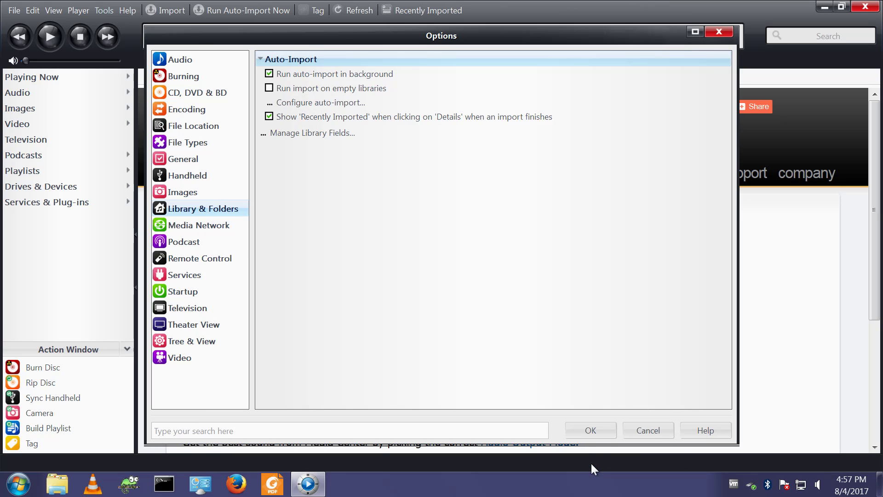
Step: Set the Media Network client's audio conversion to "Don't convert audio"
click(198, 225)
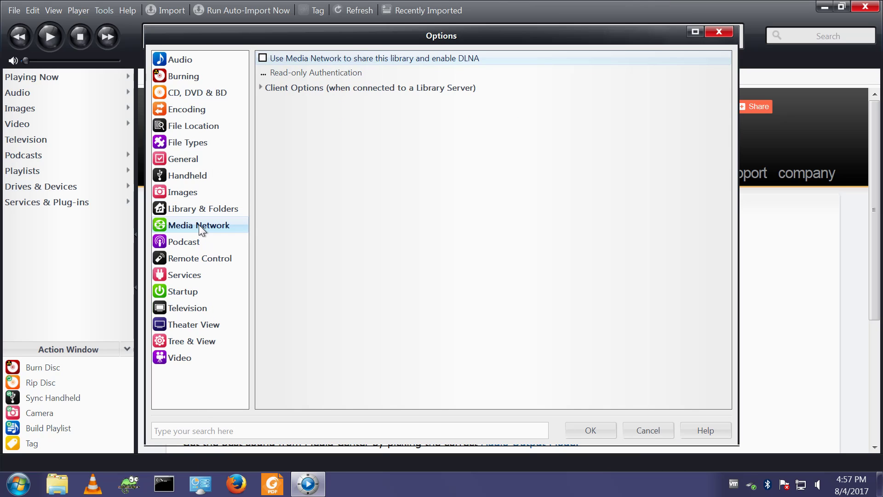
click(296, 88)
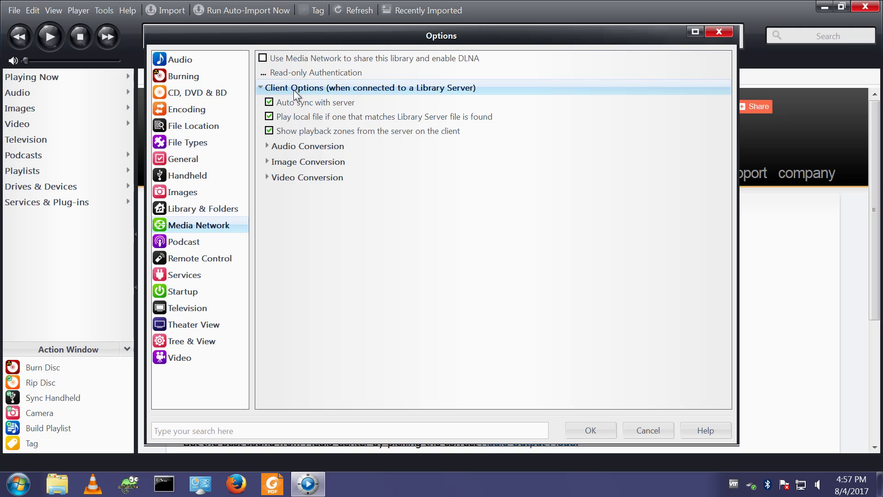
click(283, 147)
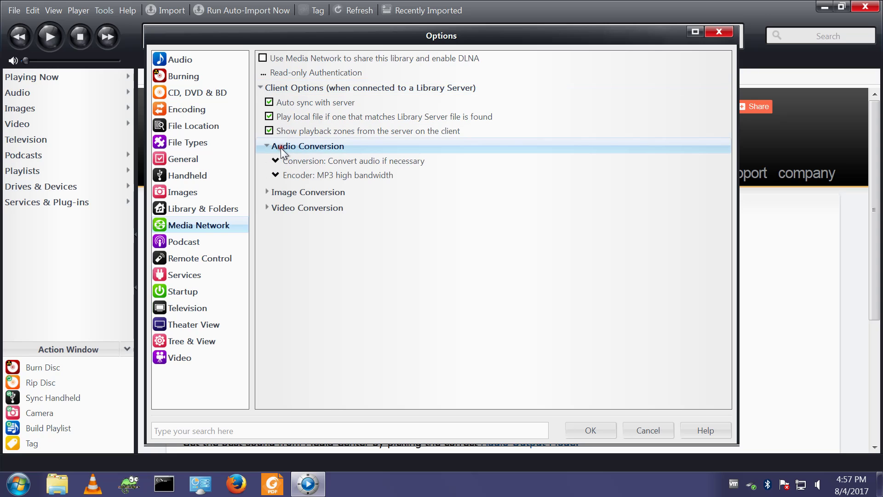
click(288, 161)
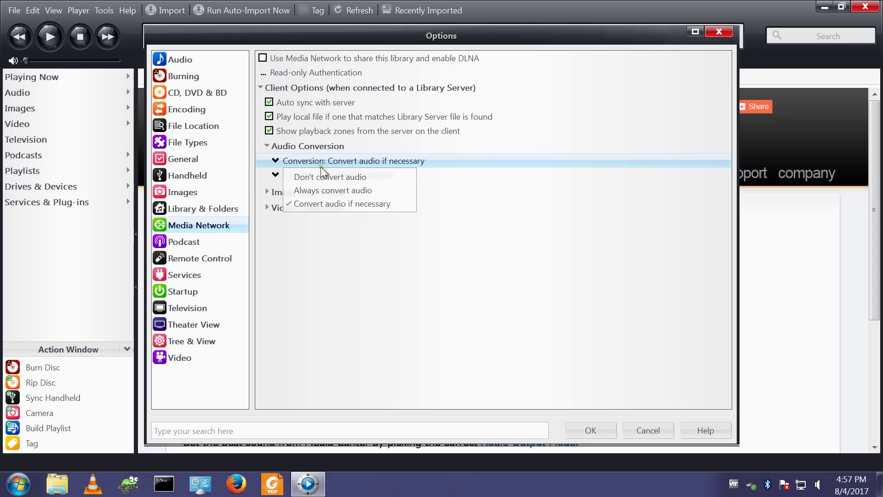
click(317, 177)
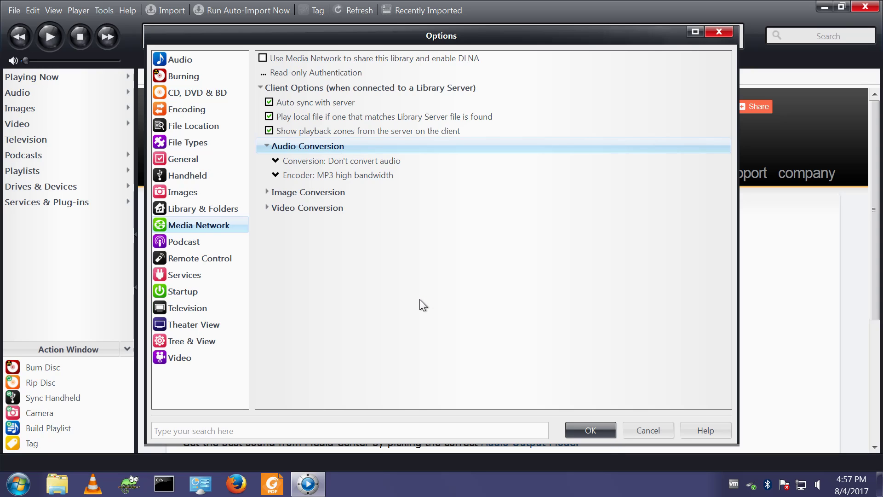
Step: Turn on "Ignore articles" in the sorting settings of the Tree & View options
click(194, 345)
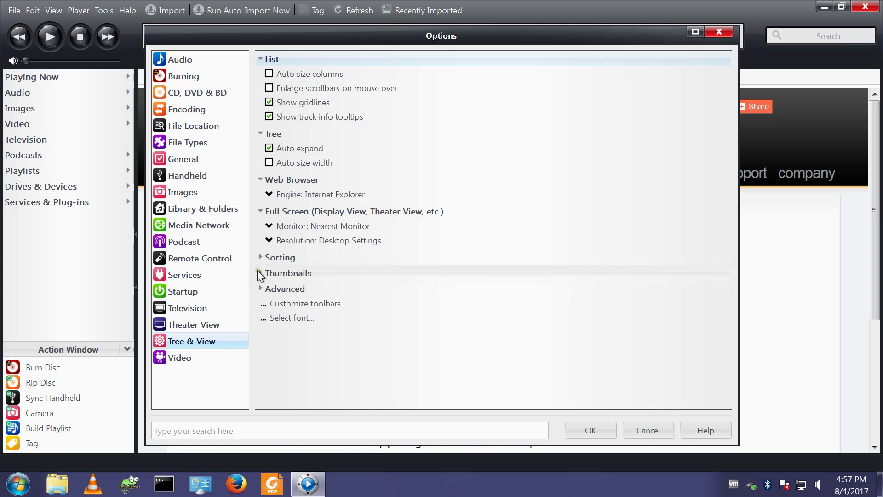
click(258, 258)
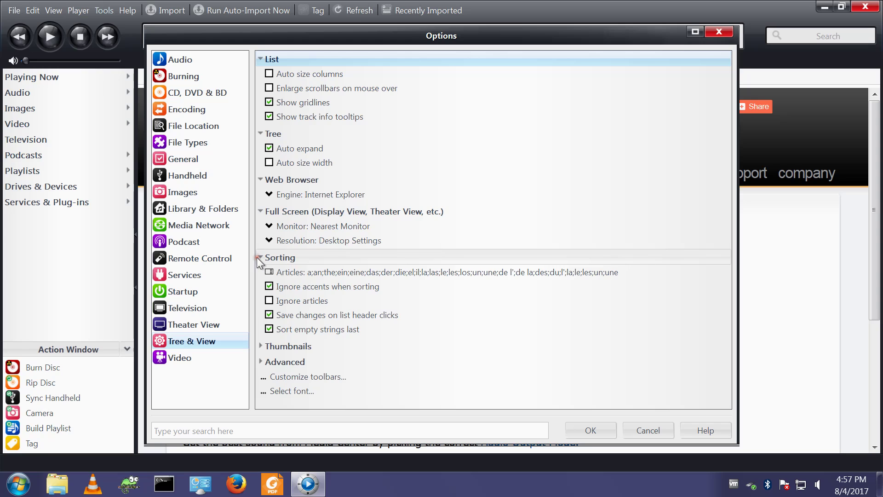
click(269, 302)
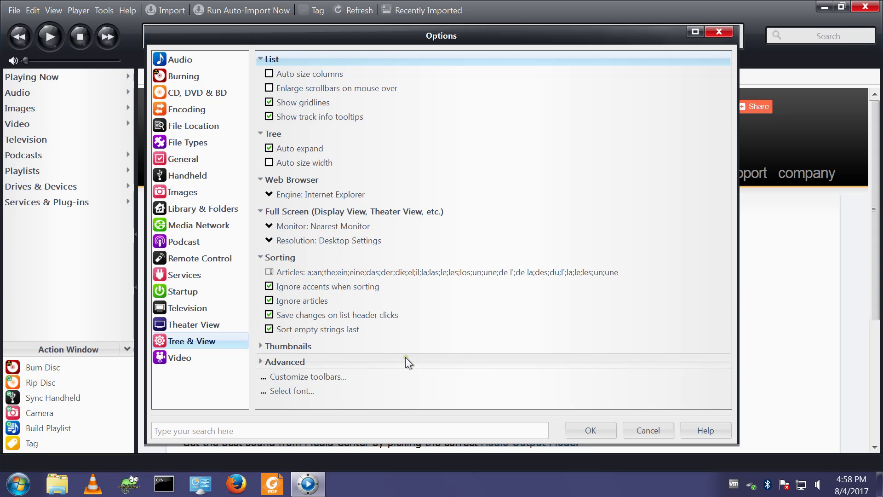
Step: Set the right click recent command count to 8 in the advanced Tree & View options
click(271, 362)
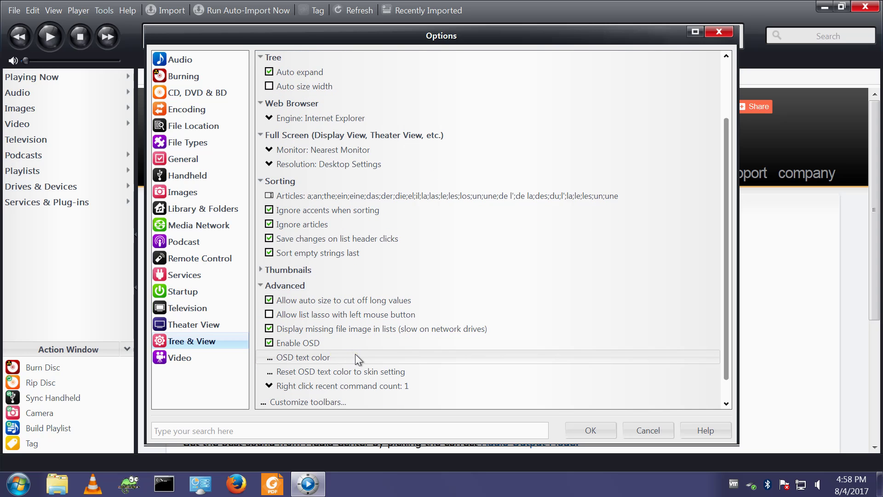
scroll(356, 355, down, 1)
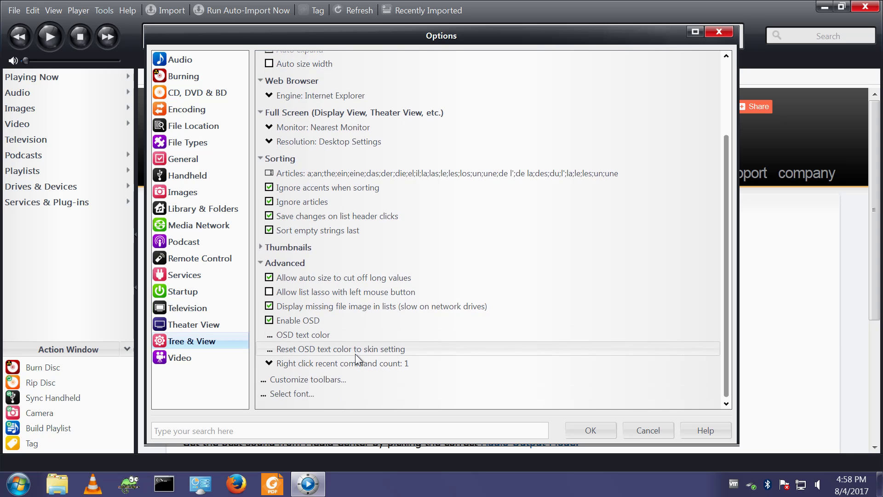
click(271, 362)
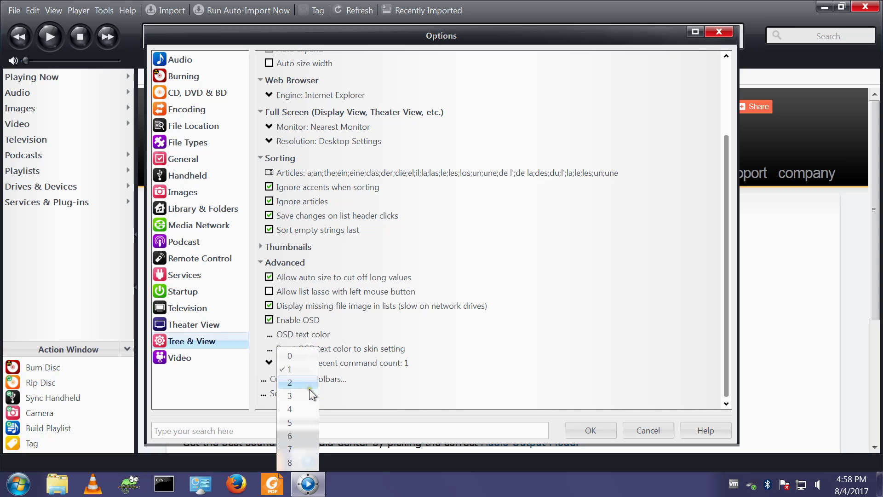
click(381, 388)
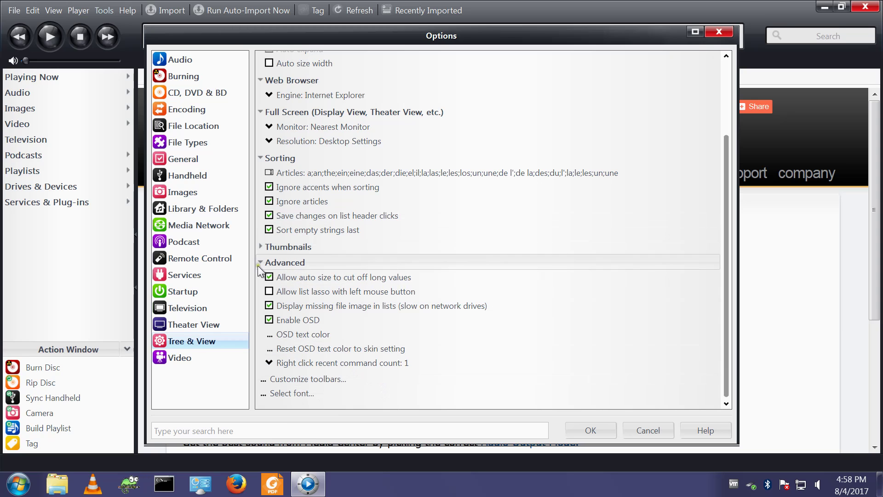
click(365, 365)
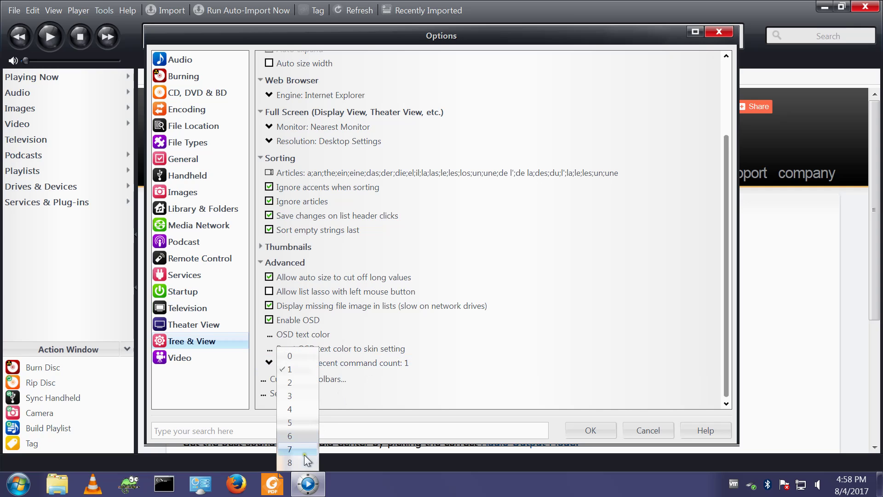
click(294, 461)
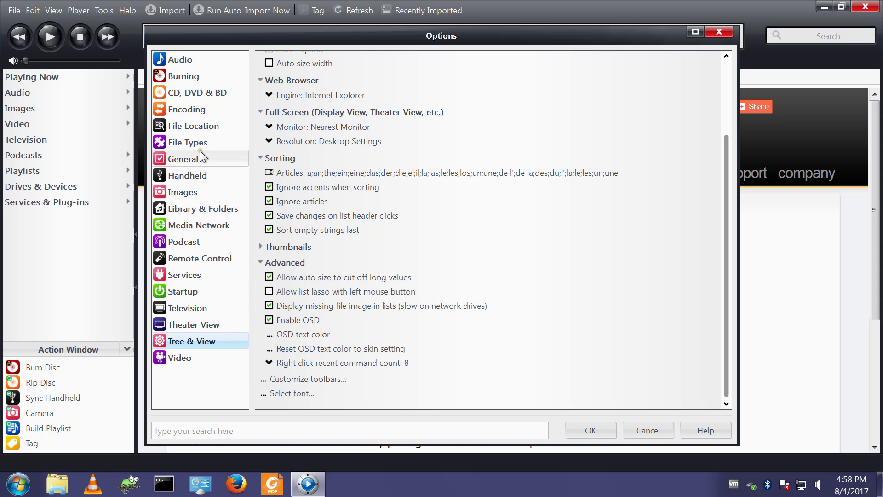
Step: Check the File Location options for the media folders and where the library backups are stored
click(200, 126)
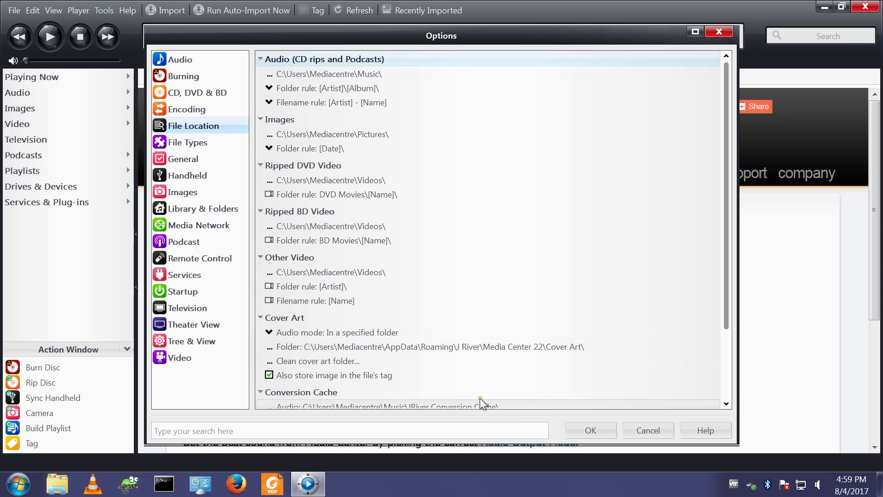
scroll(415, 352, down, 2)
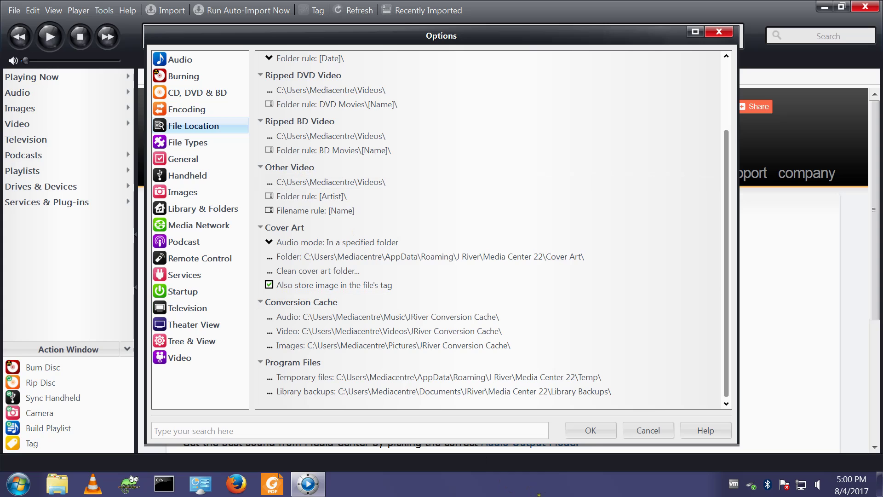
Step: Save the options and authorize the change by entering the second administrator account's password
click(591, 430)
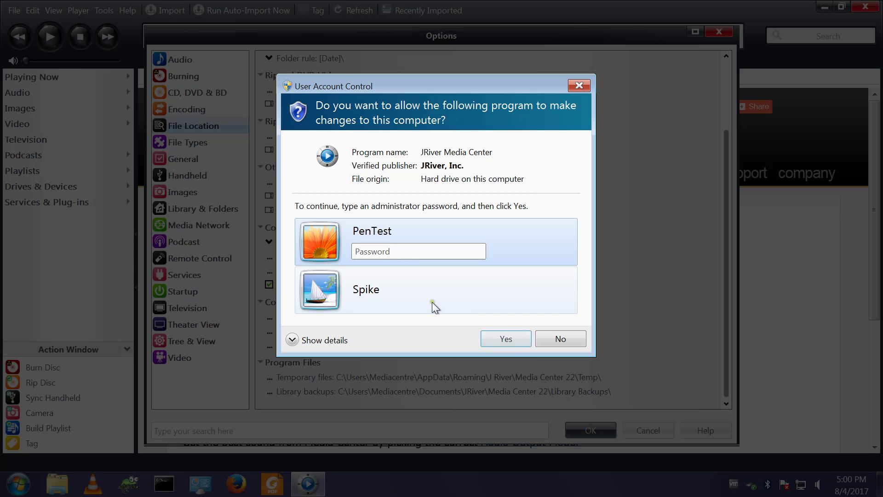
click(380, 291)
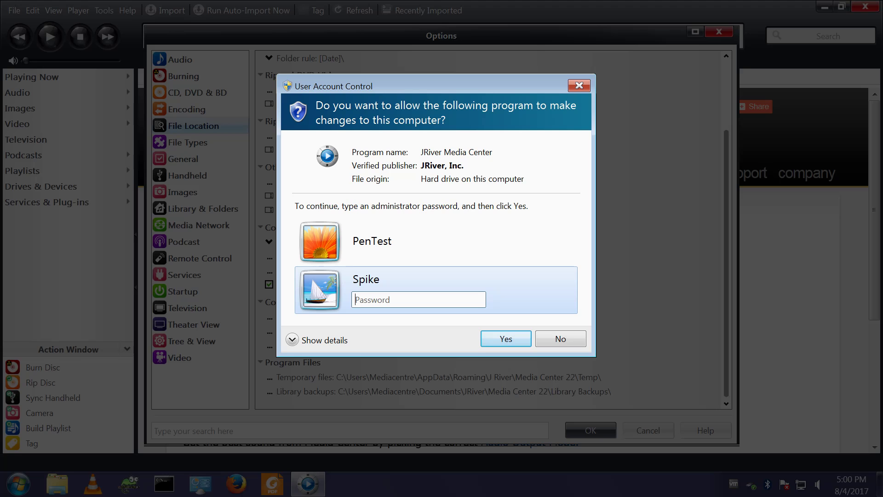
text(•••••••••)
key(Return)
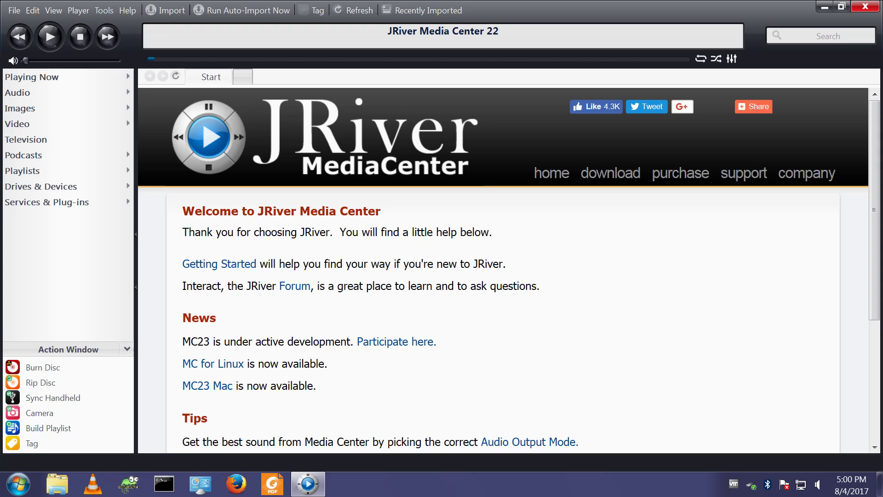
right_click(348, 35)
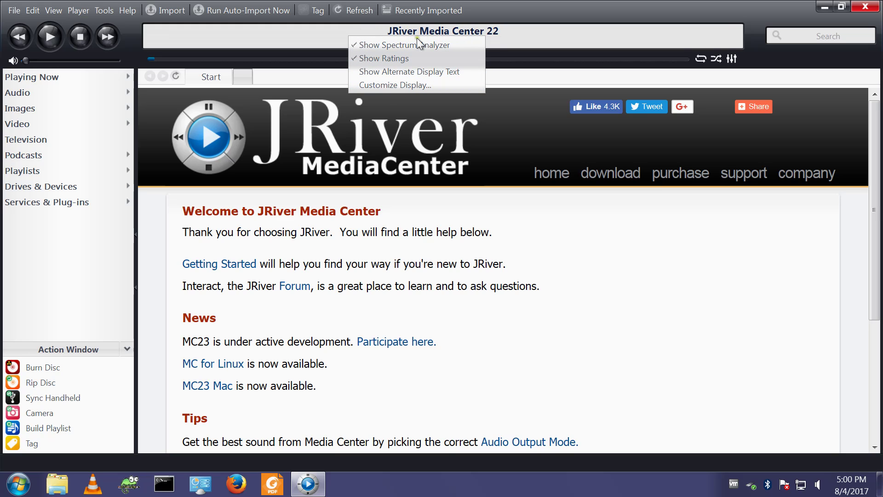
click(401, 85)
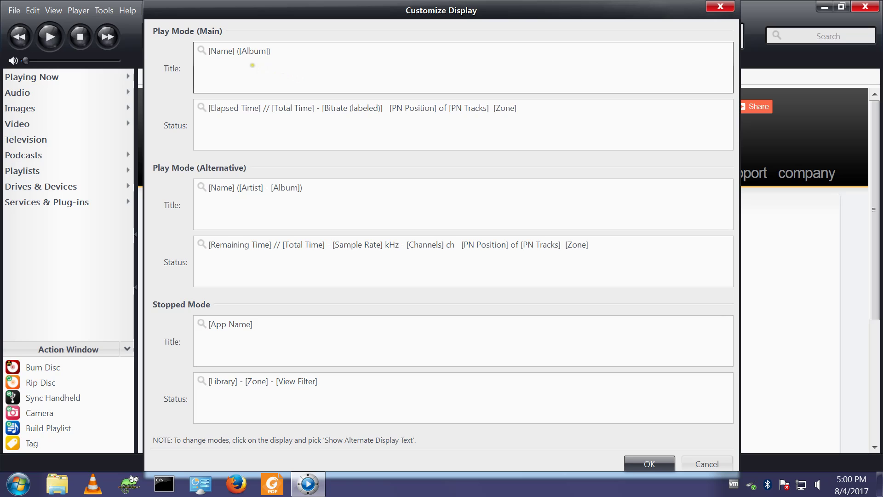
click(282, 108)
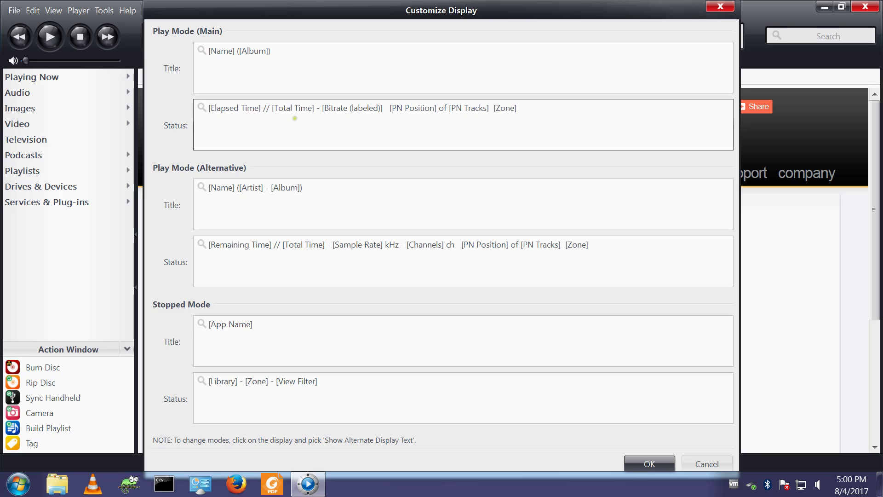
drag(209, 109, 630, 122)
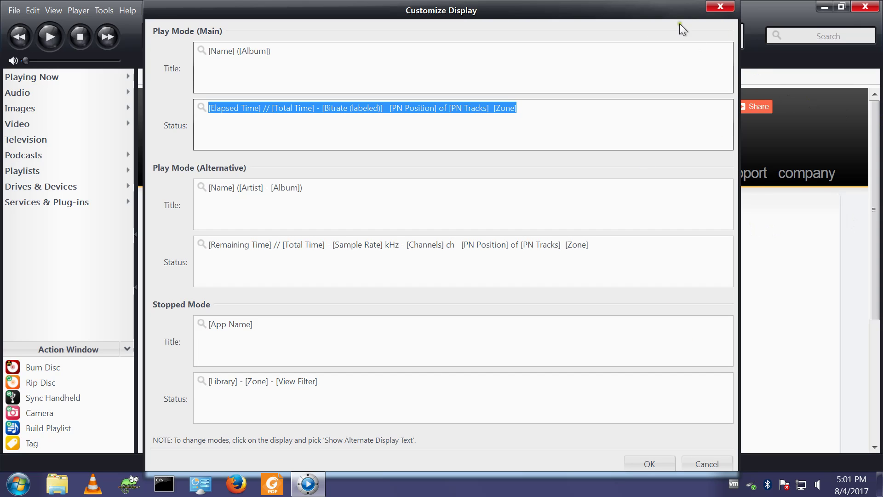
click(707, 463)
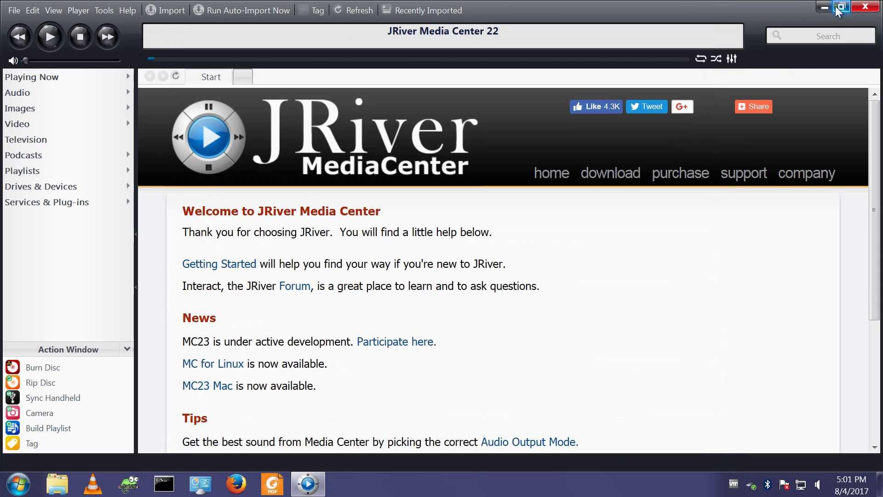
Step: Open JRiver Build Doc v100.txt from the desktop and copy the whole "Customise the display" expression on line 33
click(823, 7)
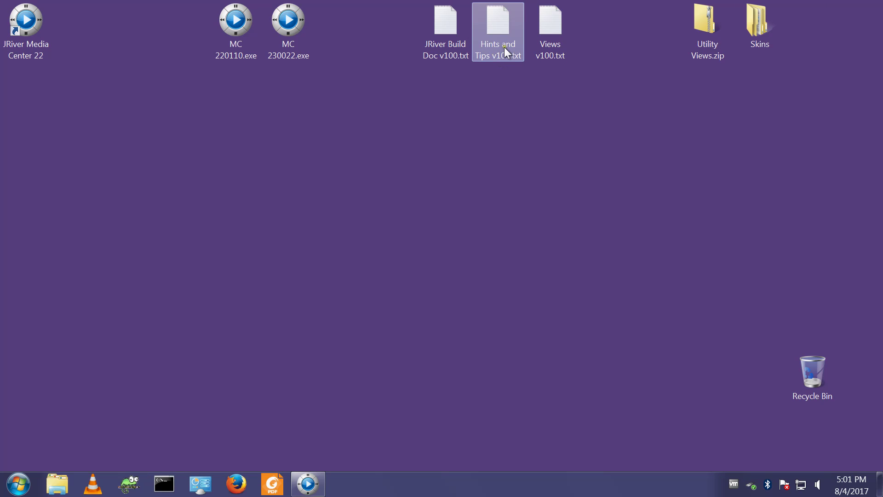
double_click(458, 44)
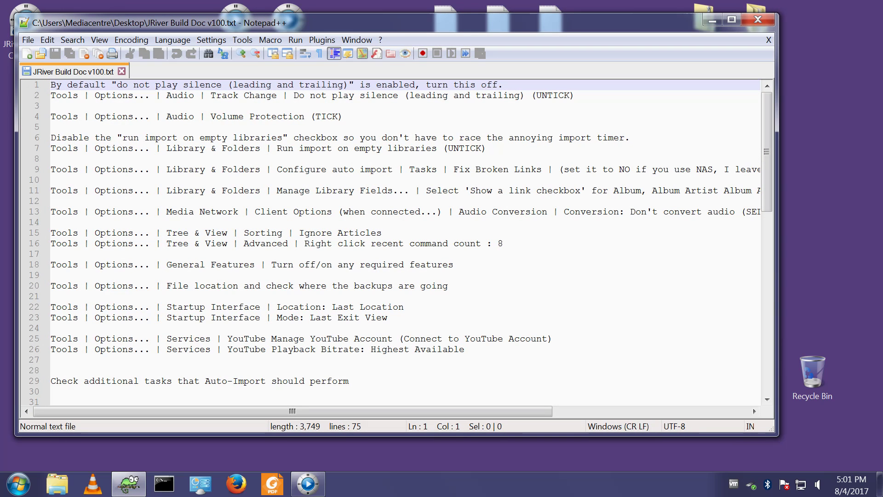
scroll(434, 278, down, 5)
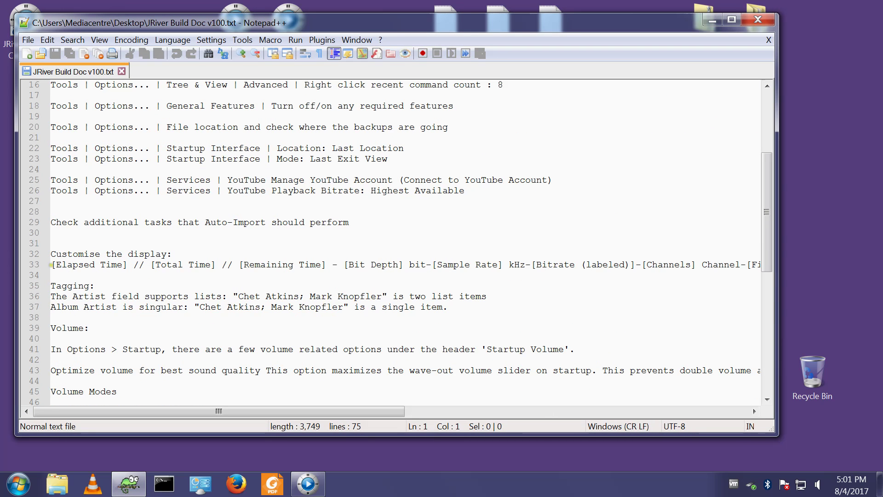
drag(57, 265, 766, 264)
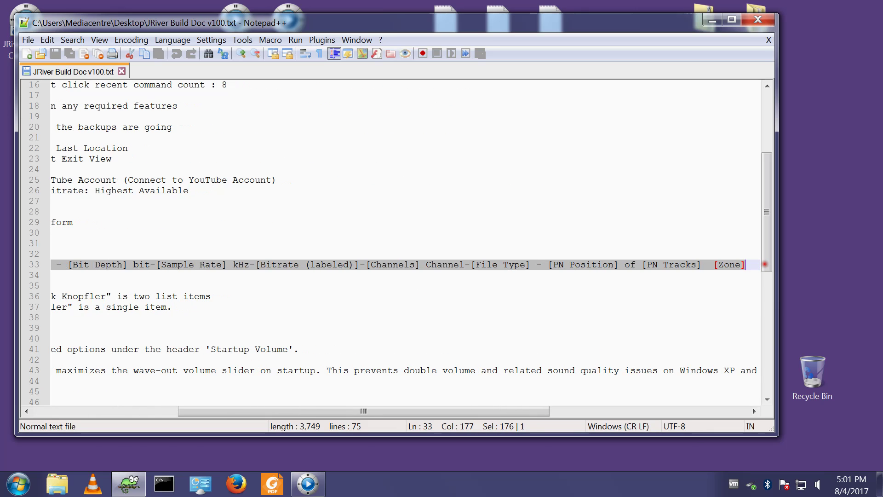
right_click(661, 263)
click(693, 31)
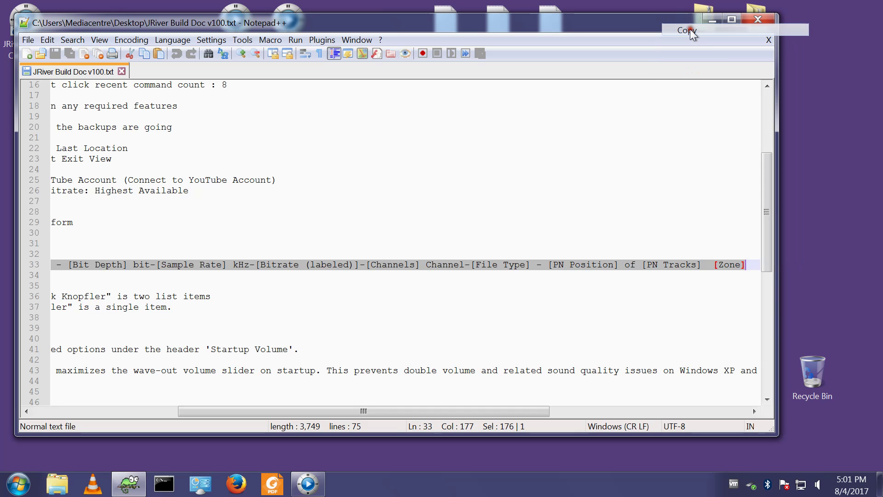
click(738, 21)
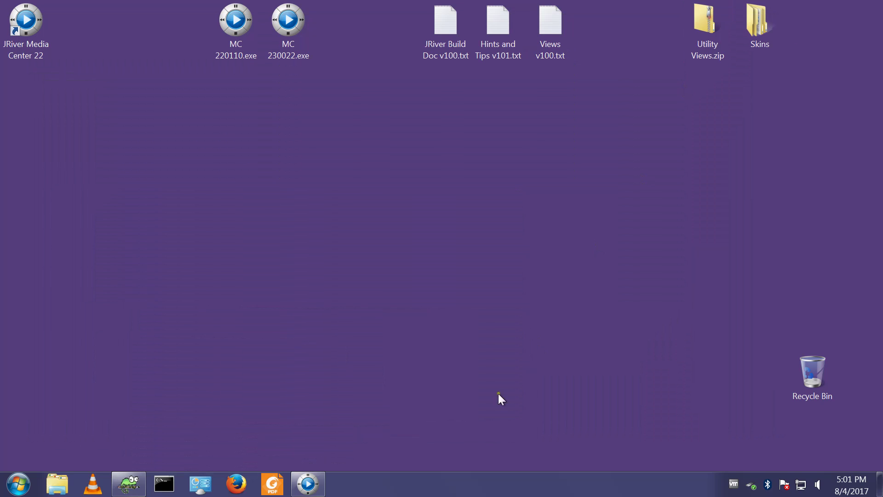
Step: Back in JRiver Media Center, replace the Play Mode (Main) status text with the copied "[Elapsed Time] // [Total Time] // [Remaining Time]…" expression and save it
click(308, 484)
click(356, 33)
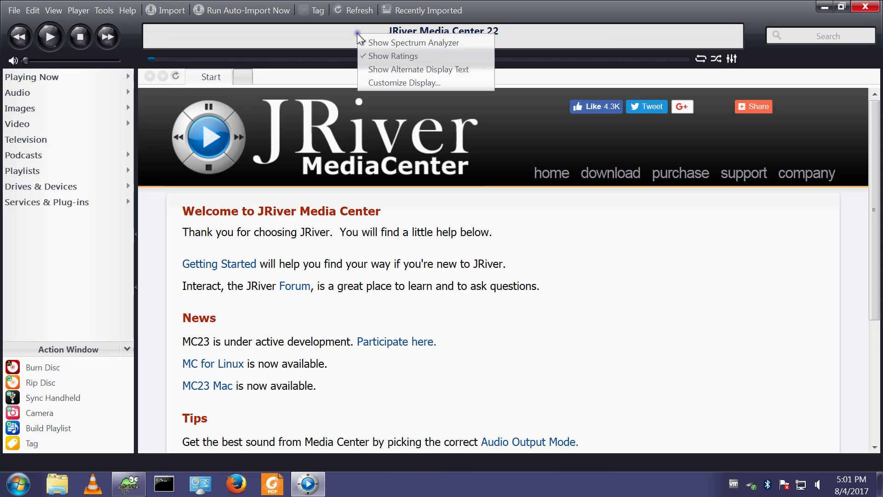
click(385, 83)
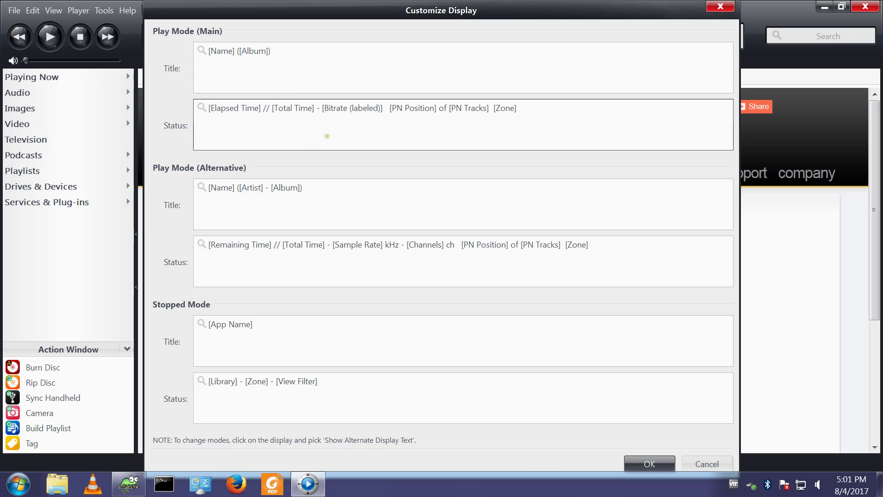
click(537, 107)
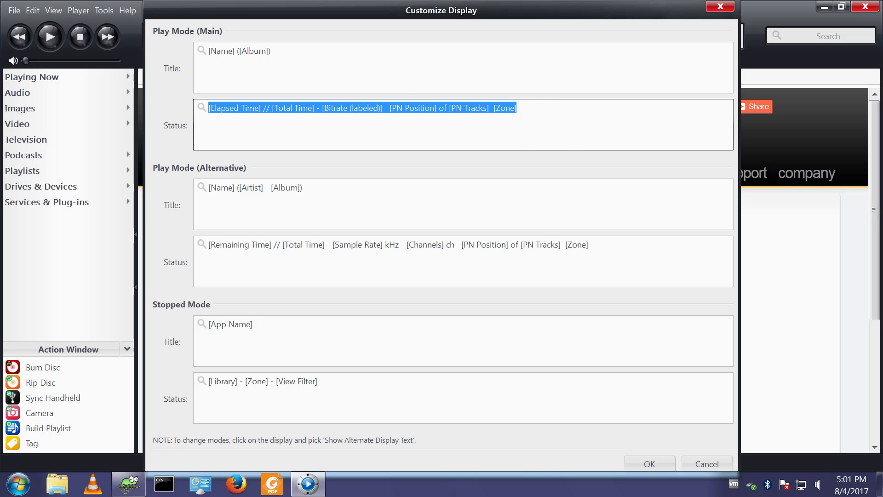
key(ctrl+v)
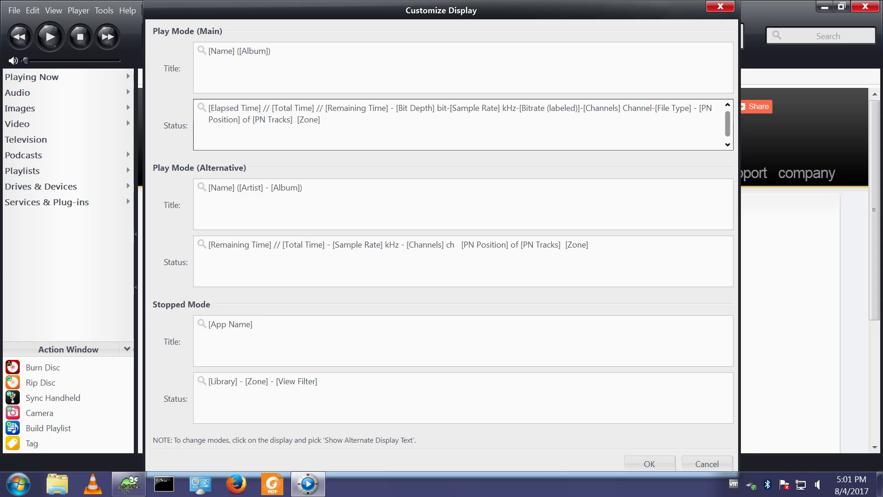
click(655, 460)
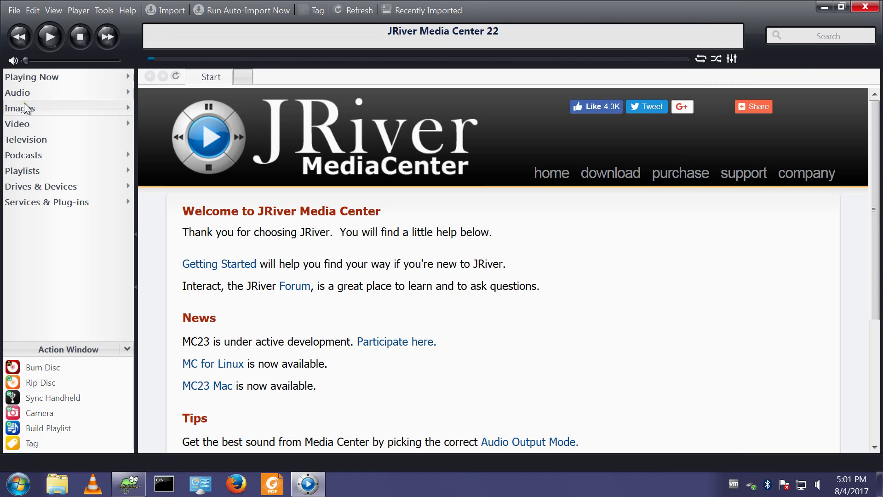
Step: Play the track "Billy Bones" from the King Courgette album to test the customized display
click(19, 90)
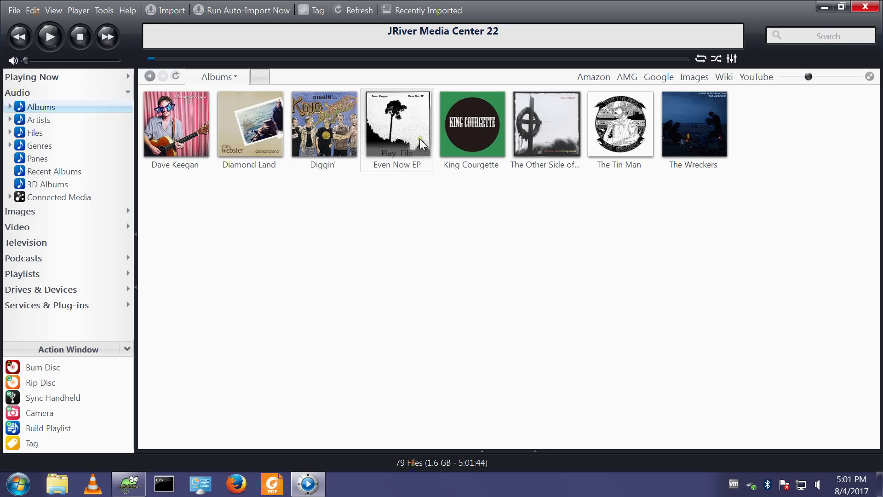
click(467, 147)
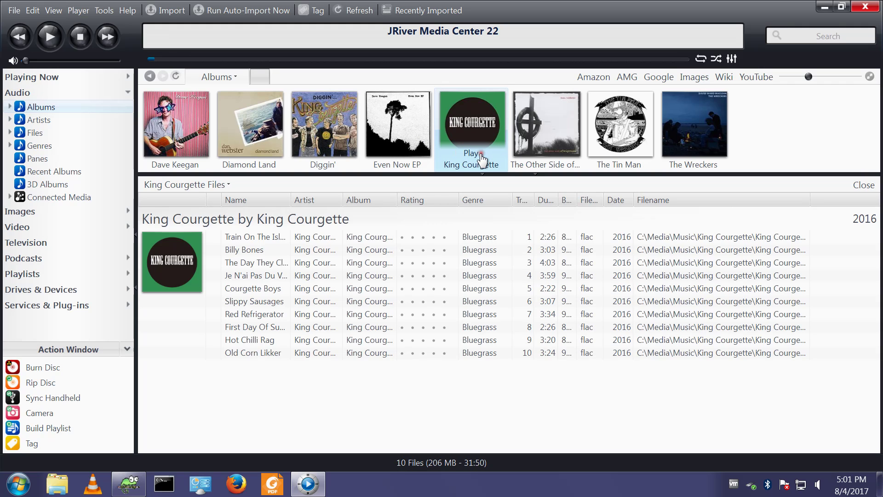
click(258, 250)
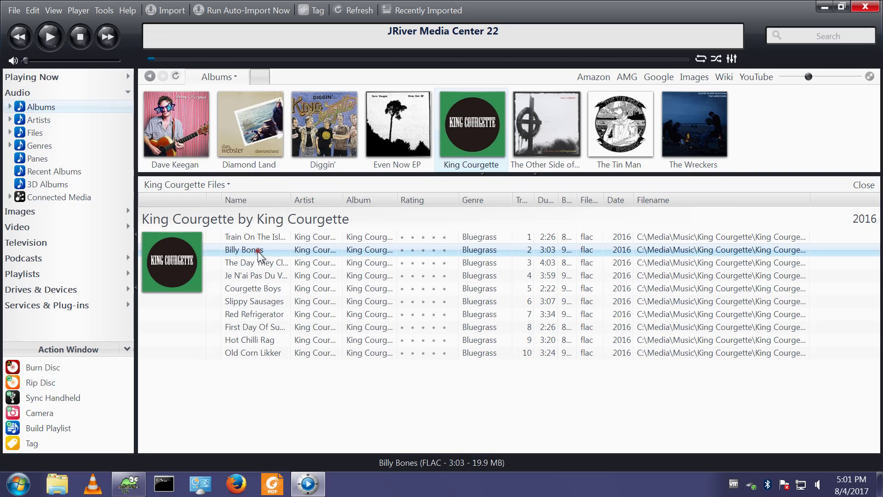
click(49, 37)
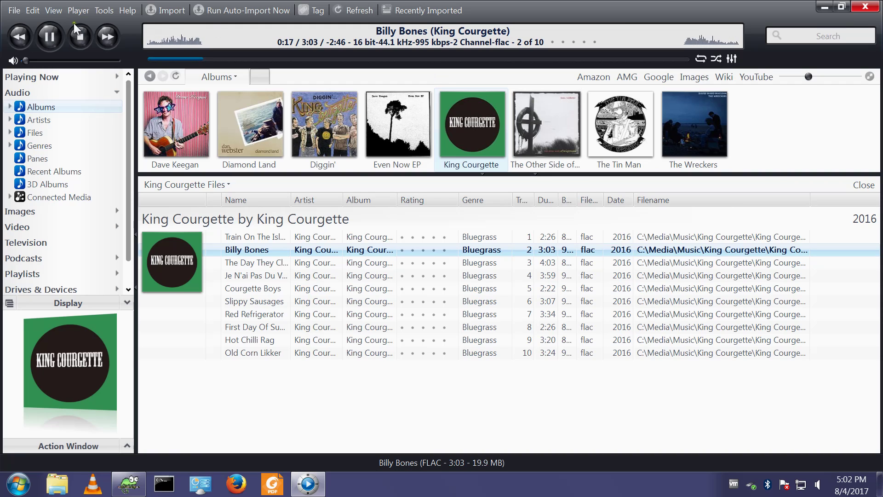
Step: Open the skin pack Black And Blue Too HC (SB).mjp from its folder inside the desktop's Skins folder to install it
click(824, 7)
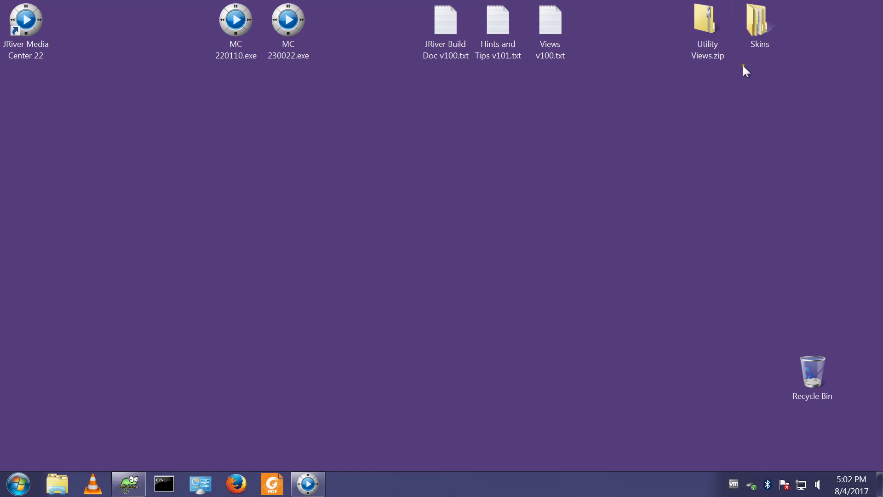
double_click(757, 32)
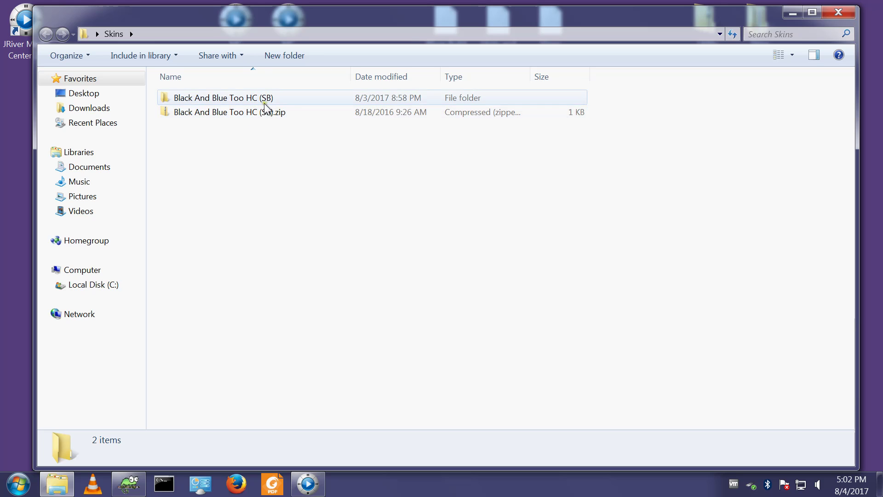
double_click(227, 100)
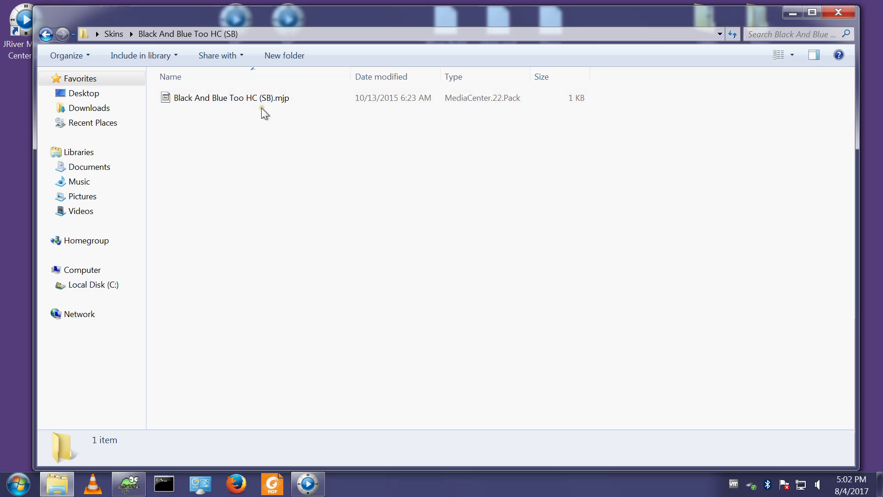
double_click(221, 97)
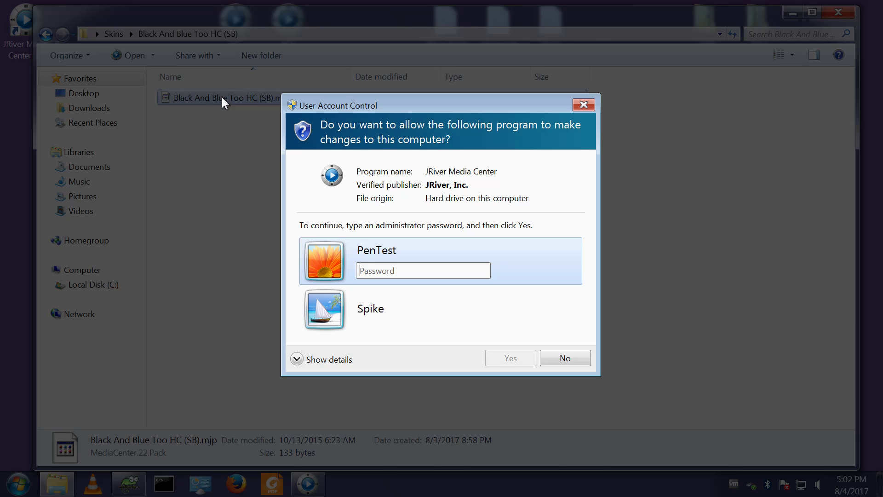
Step: Authorize the skin installation by choosing the second administrator account and entering its password
click(386, 304)
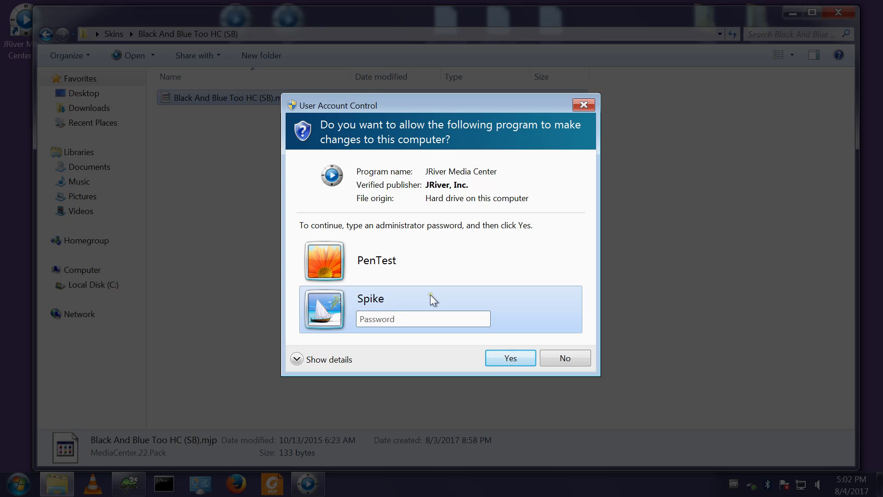
text(********)
key(Return)
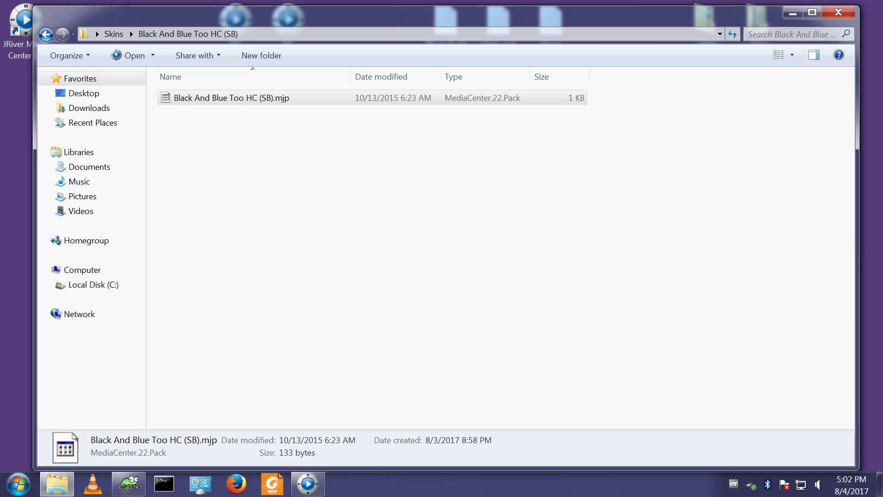
Step: Back in JRiver Media Center, apply the Black And Blue Too HC (SB) skin and enlarge the album thumbnail pane above the file list
click(792, 13)
click(309, 483)
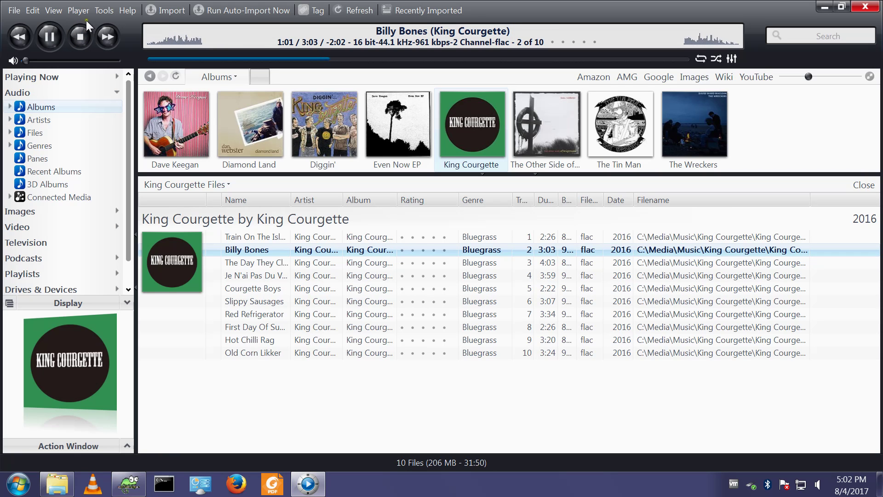
click(58, 14)
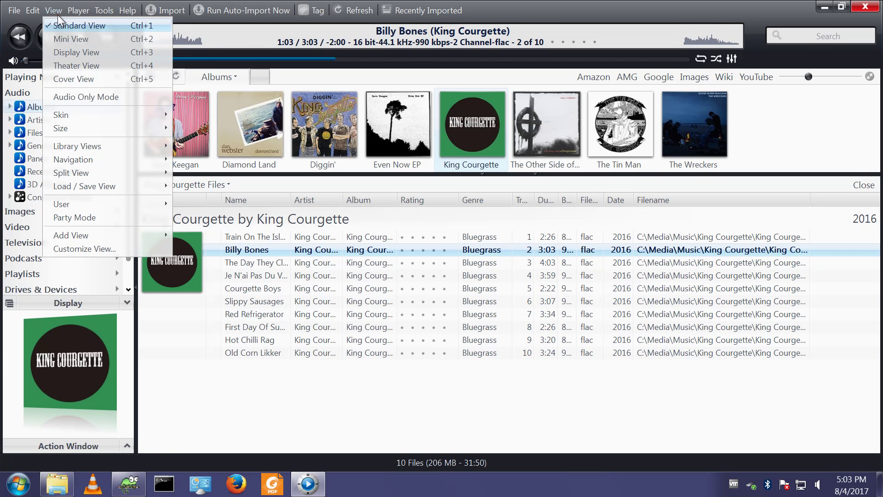
mouse_move(66, 119)
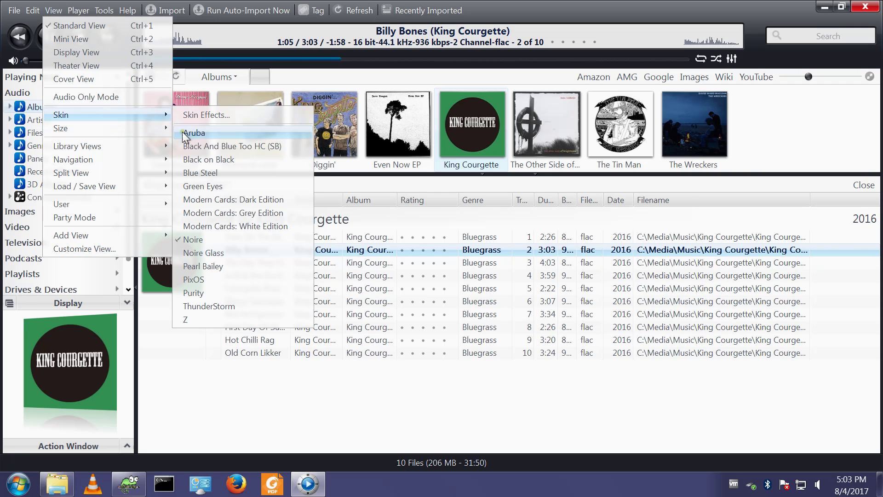
click(256, 146)
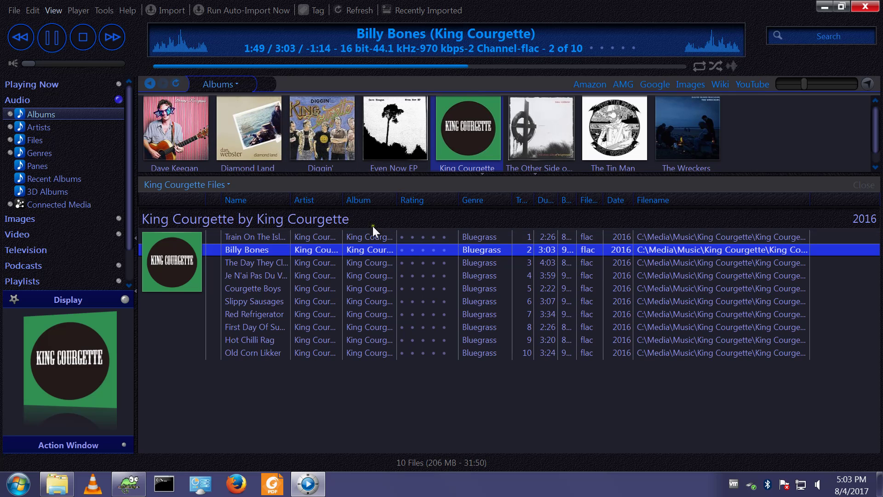
drag(505, 177, 502, 256)
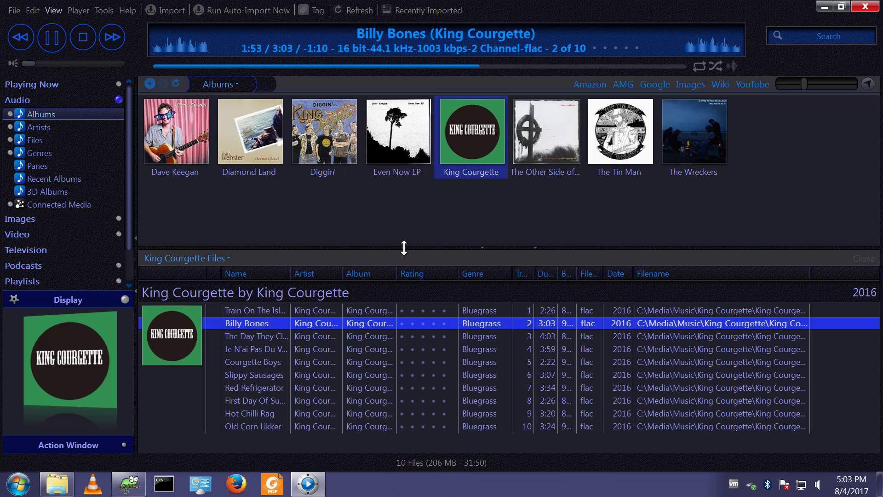